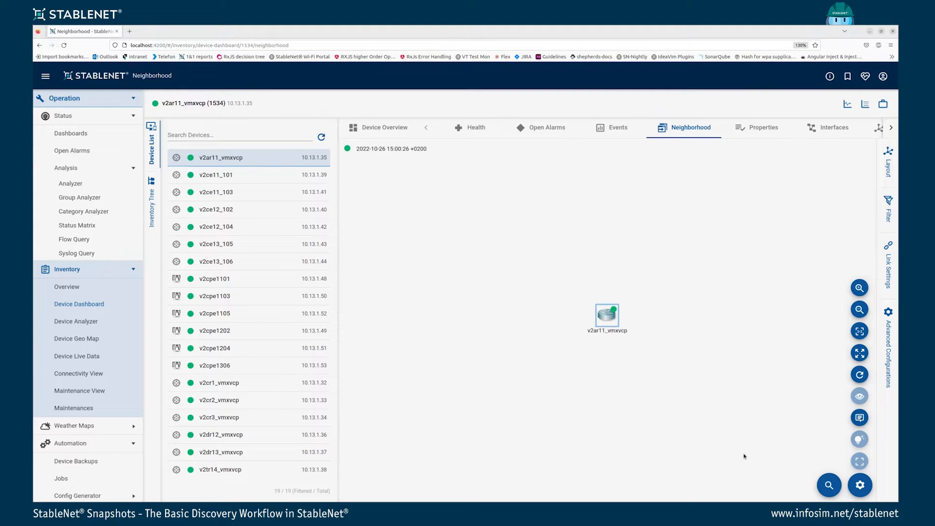
Step: Check the neighborhood link settings, and view the neighborhoods of several devices in the device list, finishing with v2cpe1202
left_click(886, 266)
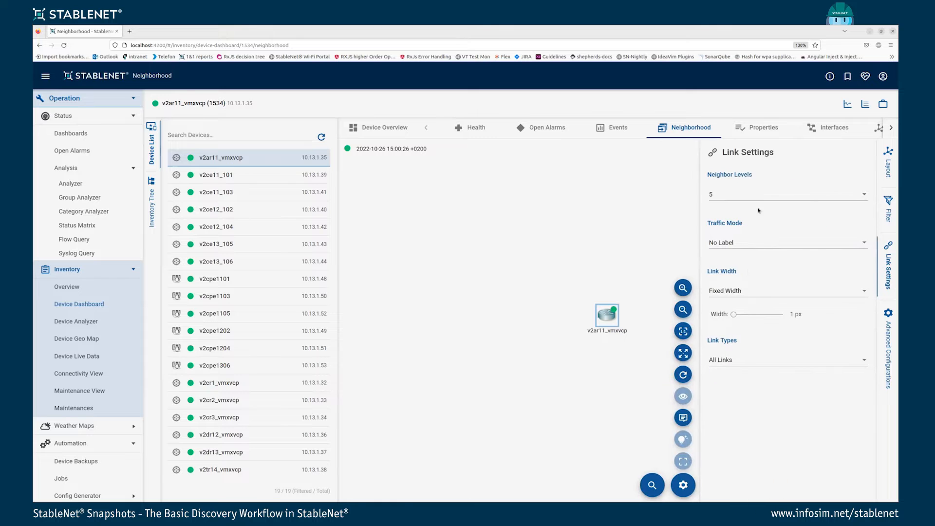
left_click(889, 280)
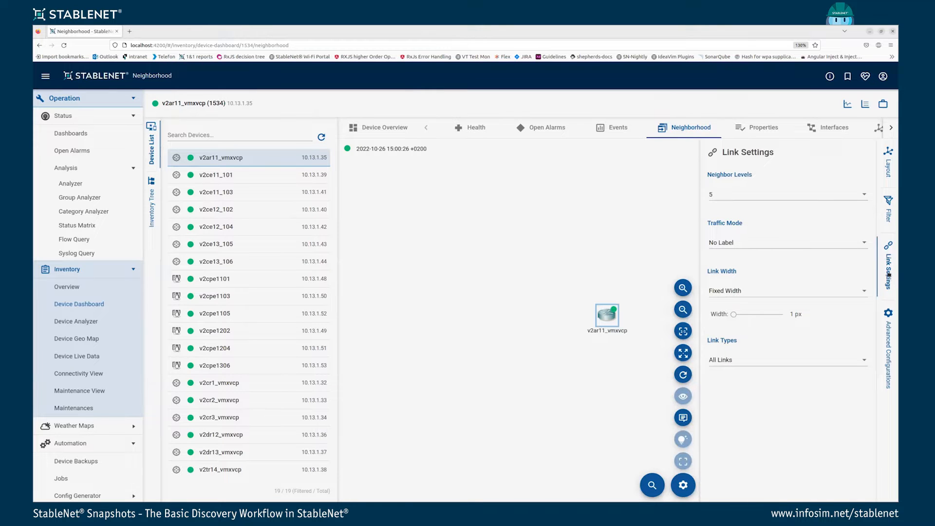
left_click(286, 228)
left_click(273, 313)
left_click(278, 400)
left_click(283, 244)
left_click(282, 209)
left_click(272, 279)
left_click(273, 330)
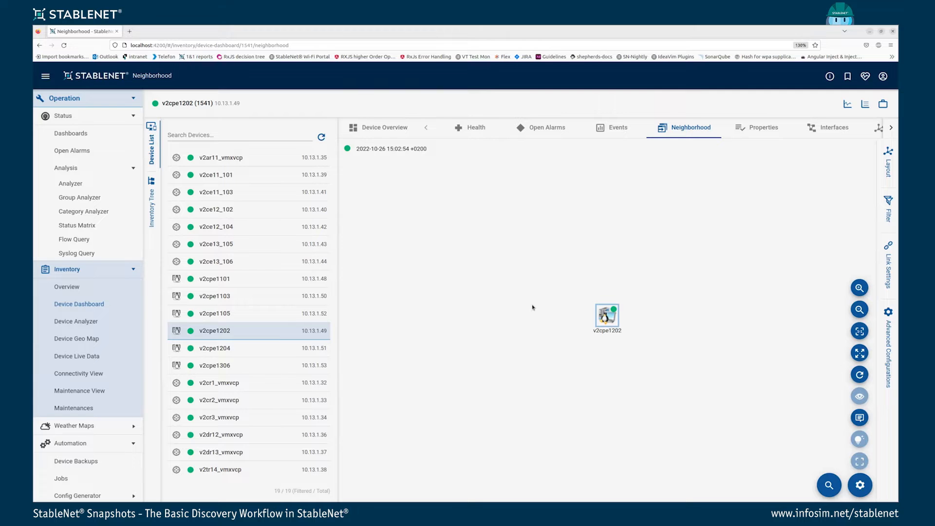
Step: Search the page finder for "ana" and open the Analyzer page
key("ctrl+space")
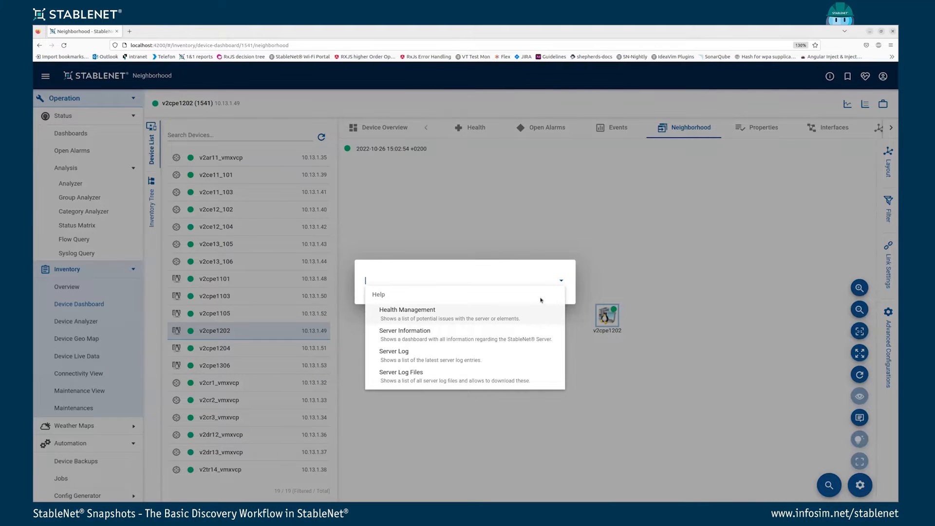
type("ana")
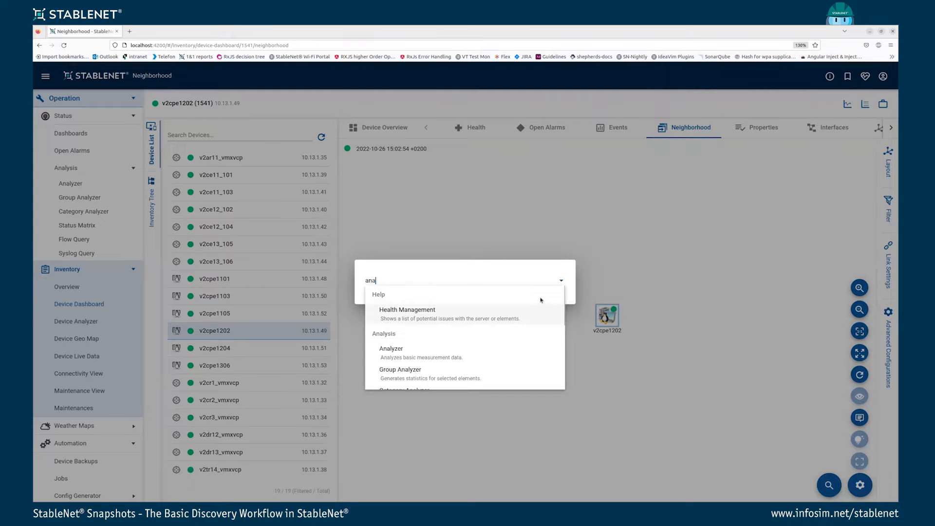
key("Down")
key("Down")
key("Up")
key("Return")
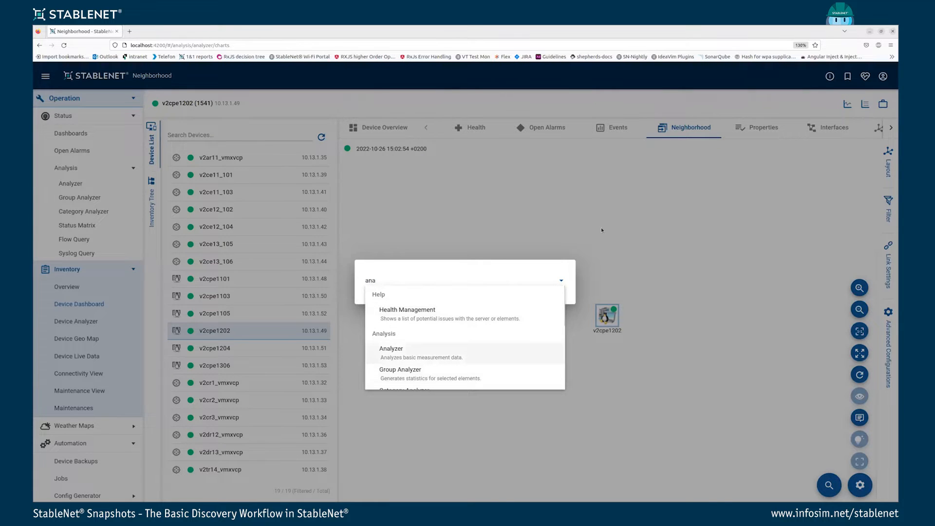
Step: Expand Infosim, HQ and vLab in the measurement tree and examine the measurements of v2ar11_vmxvcp, v2ce11_103, v2ce13_105 and v2cpe1103
left_click(173, 155)
left_click(183, 166)
left_click(194, 176)
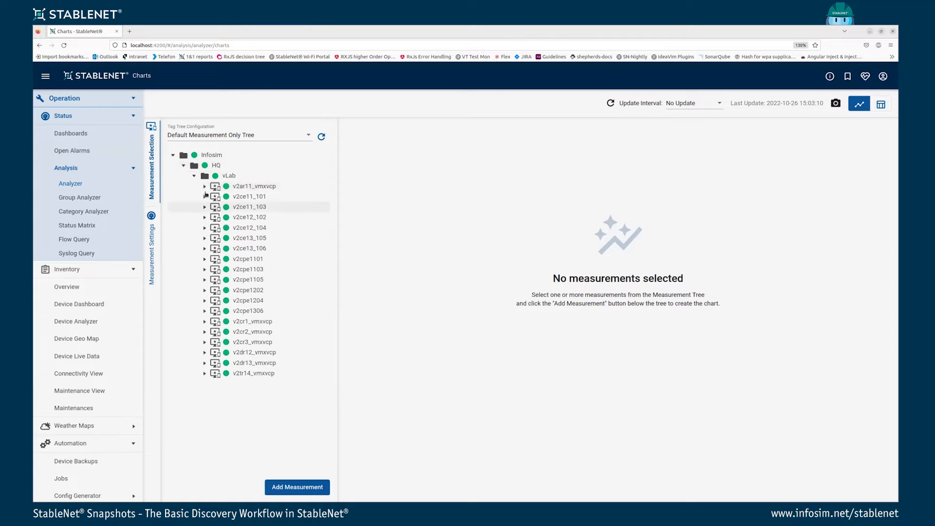
left_click(205, 187)
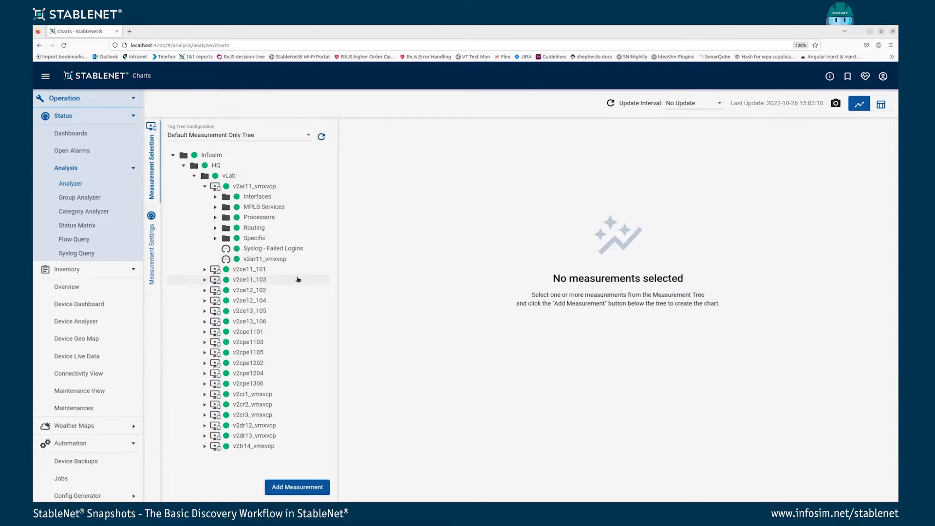
left_click(205, 280)
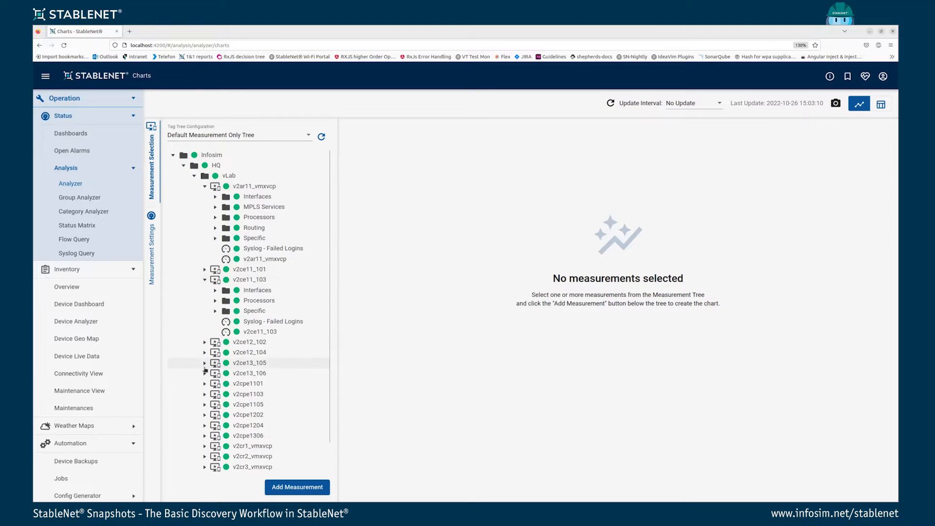
left_click(204, 363)
left_click(204, 445)
scroll(272, 361, "down", 5)
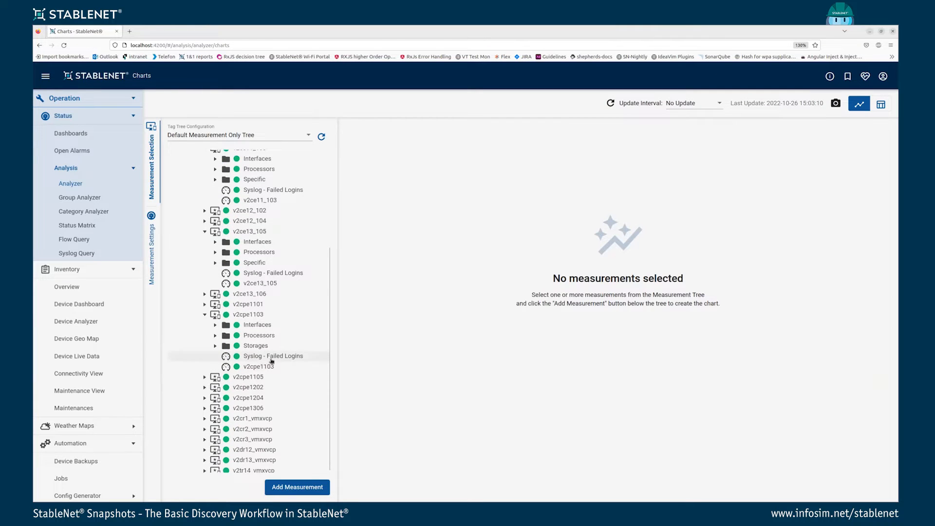
scroll(295, 199, "up", 3)
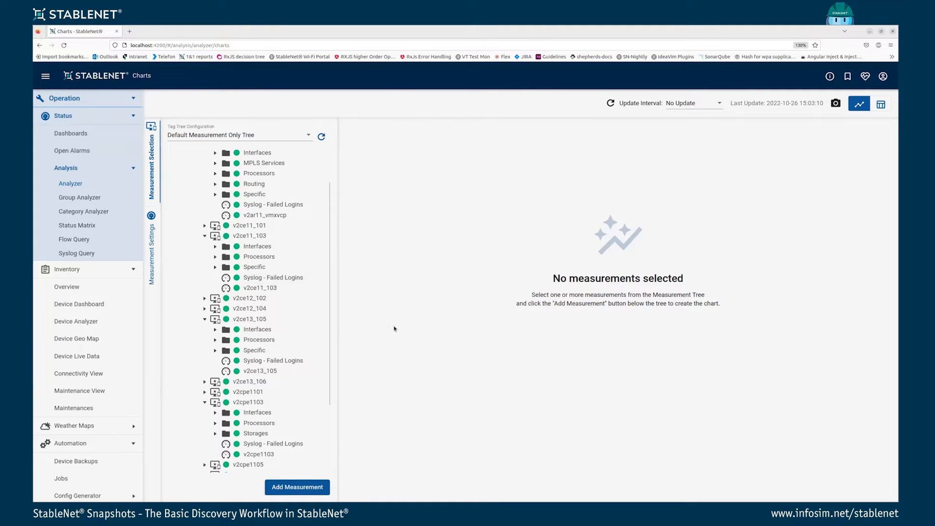
Step: Find the inventory Overview page with "over" and delete all devices listed there
key("ctrl+k")
type("over")
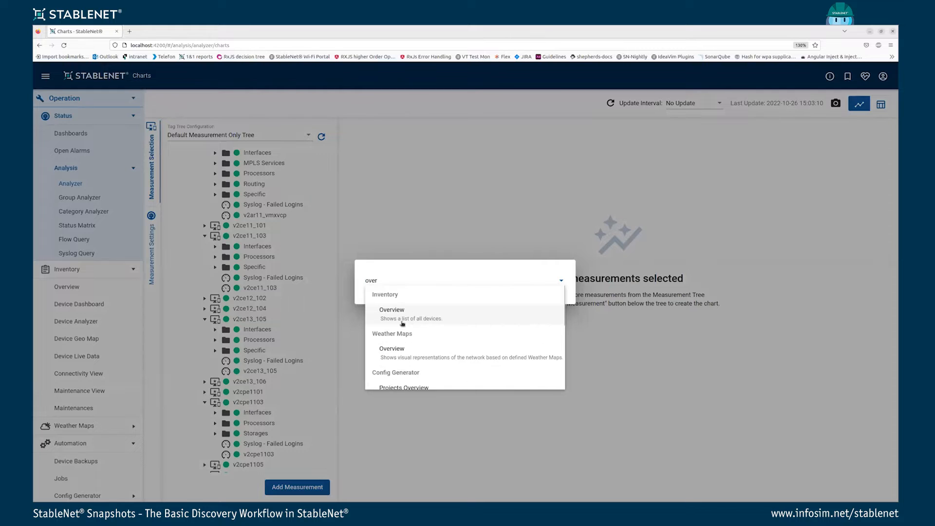
left_click(403, 323)
left_click(323, 118)
left_click(459, 385, "shift")
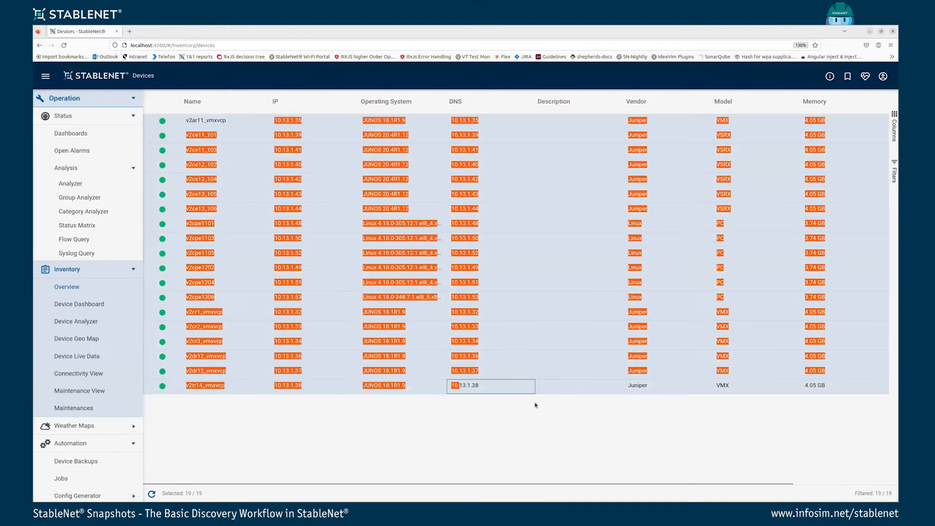
right_click(535, 405)
left_click(536, 383)
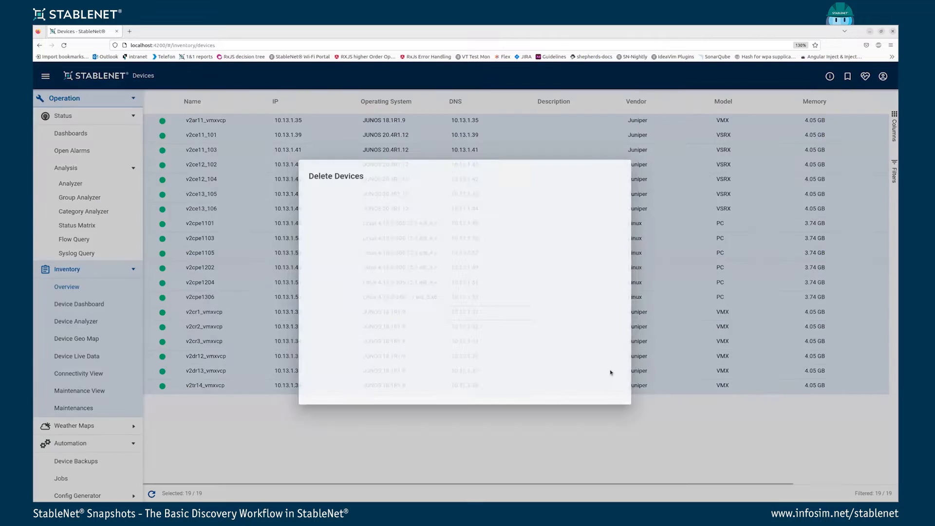
left_click(608, 395)
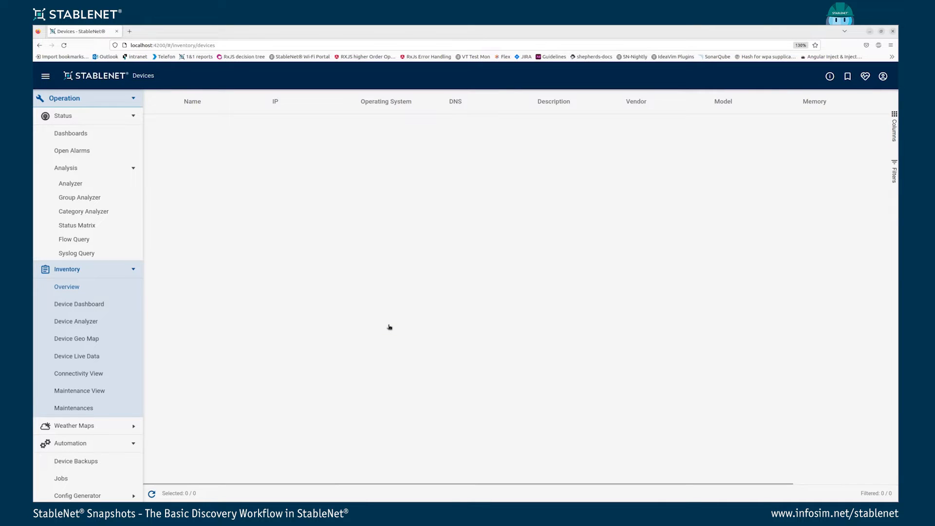
Step: Find the template Editor with "temp", filter to Discovery Template and open version 11 of discover_vLab_Juniper
key("ctrl+k")
type("temp")
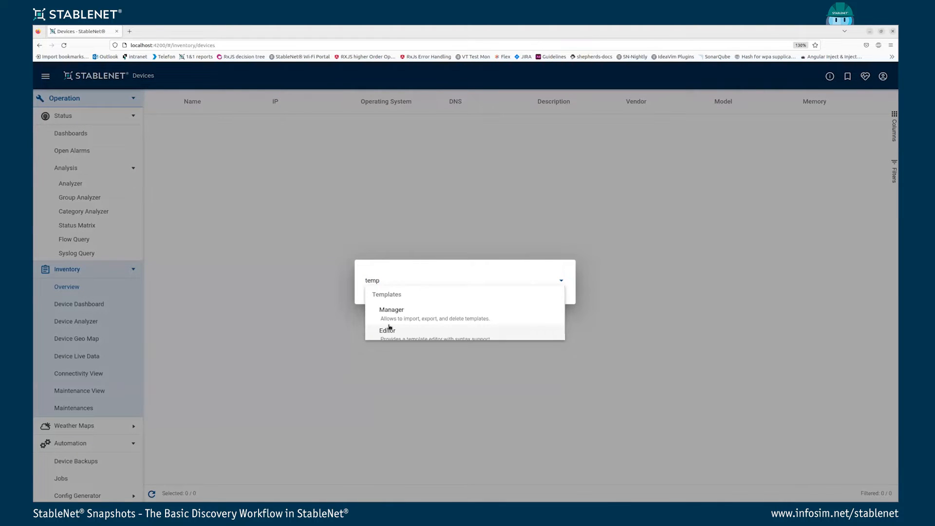
left_click(390, 329)
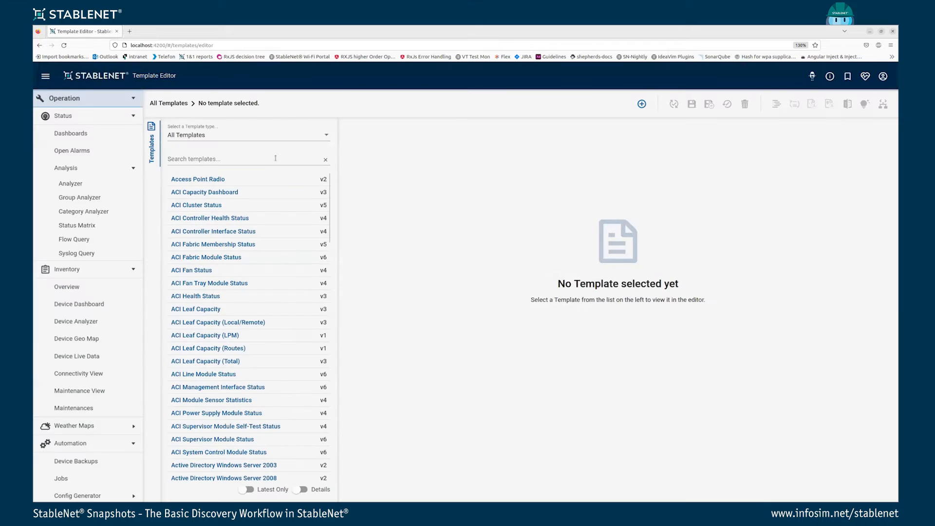
left_click(251, 134)
left_click(233, 220)
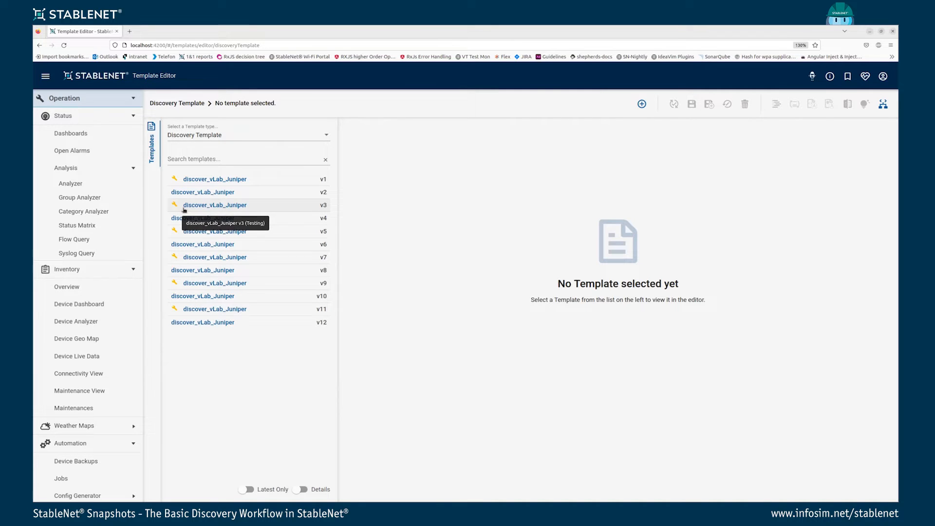
left_click(215, 312)
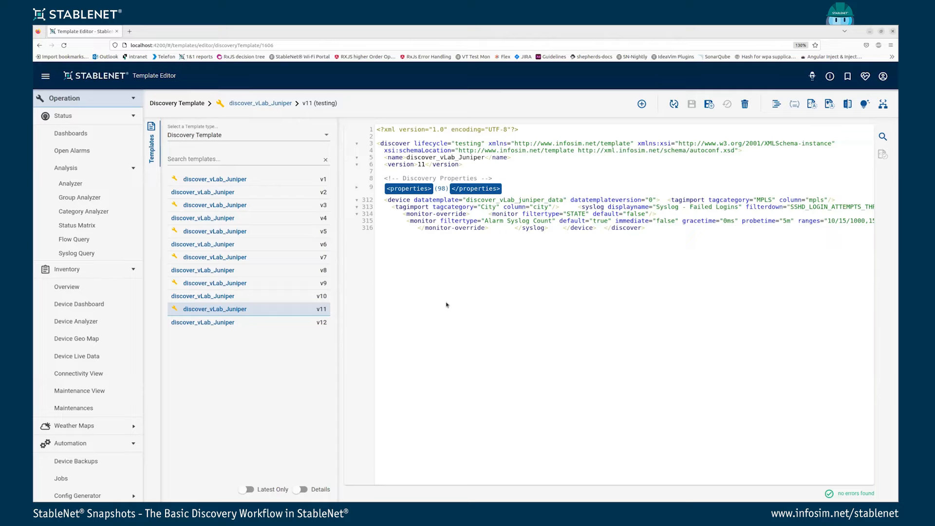
Step: Compare version 4 of discover_vLab_Juniper with version 5 in the diff viewer and examine the differing Alarm Syslog Count monitor line
left_click(234, 218)
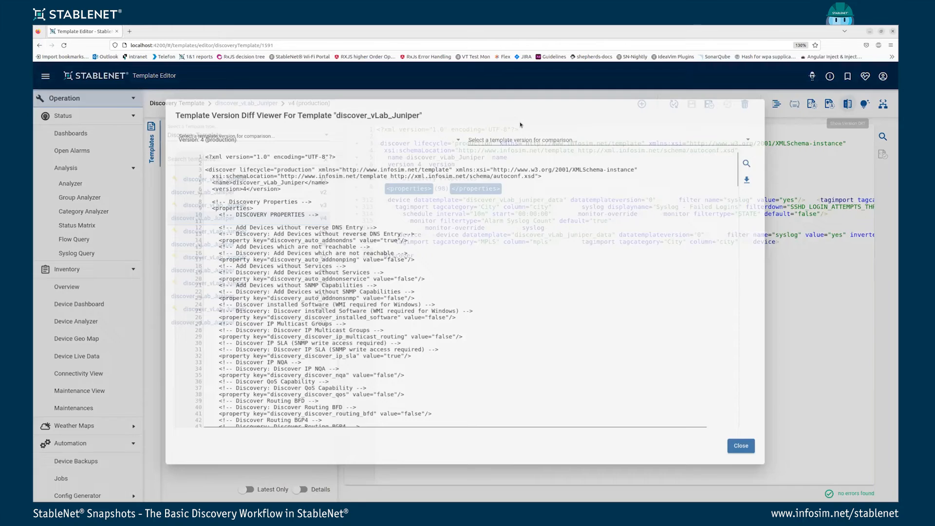
left_click(504, 130)
left_click(533, 217)
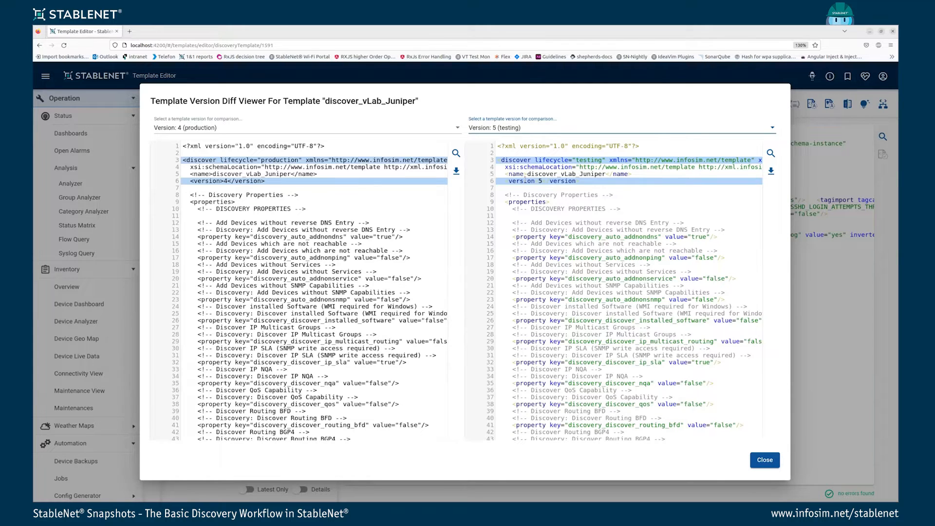
scroll(583, 243, "down", 1)
scroll(592, 265, "down", 20)
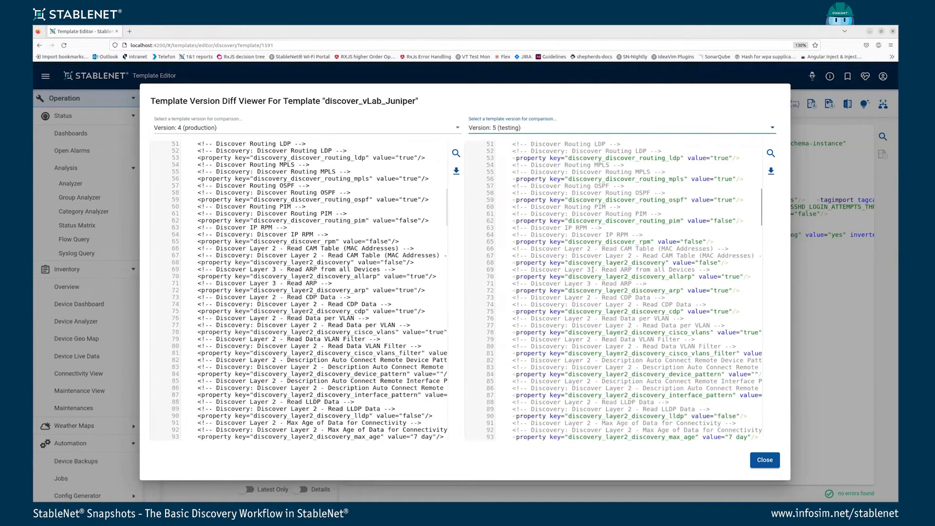
scroll(596, 251, "down", 12)
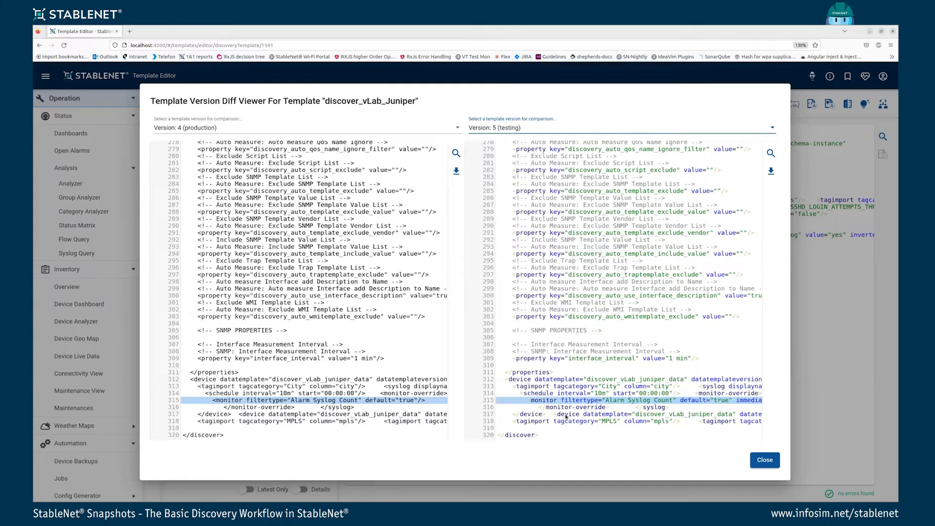
scroll(568, 442, "right", 3)
scroll(567, 442, "right", 7)
left_click_drag(608, 443, 639, 442)
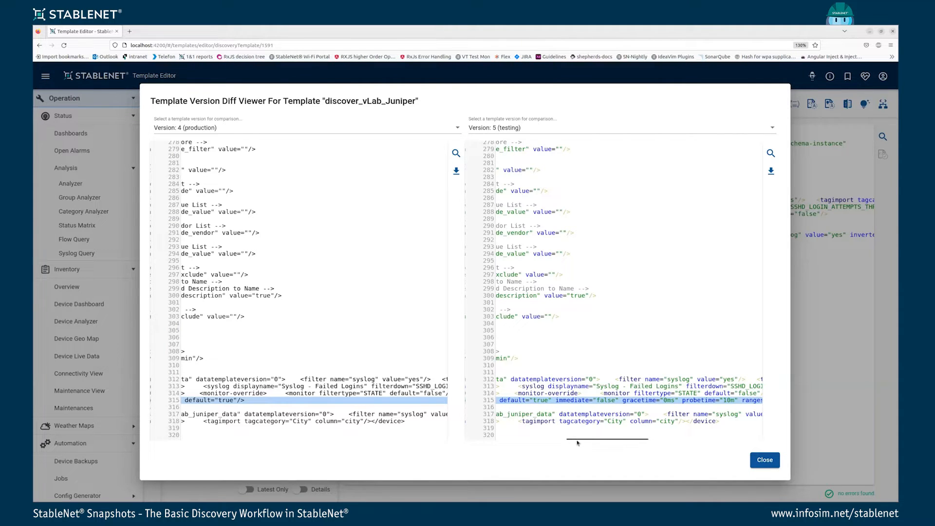
scroll(577, 429, "right", 5)
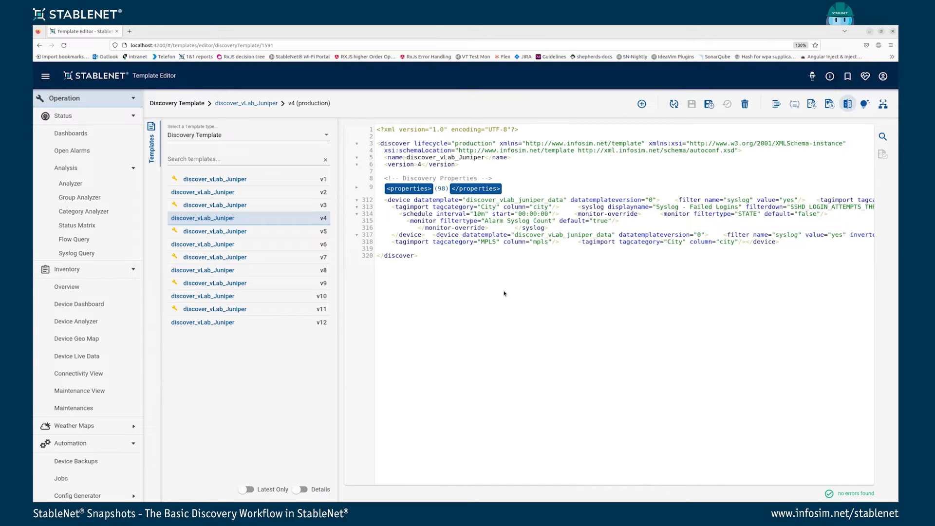
Step: Reformat version 12 of discover_vLab_Juniper with line wrapping turned on and save it as a new testing version
left_click(265, 325)
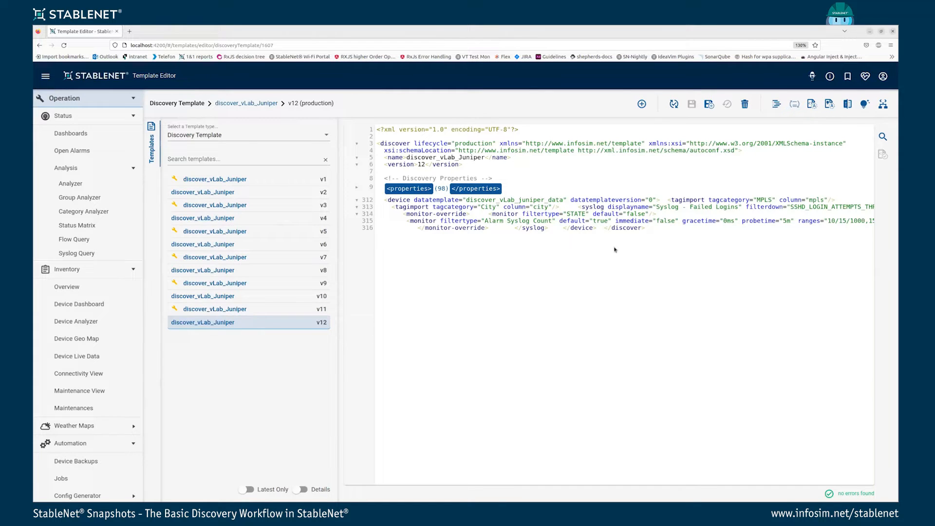
left_click(777, 104)
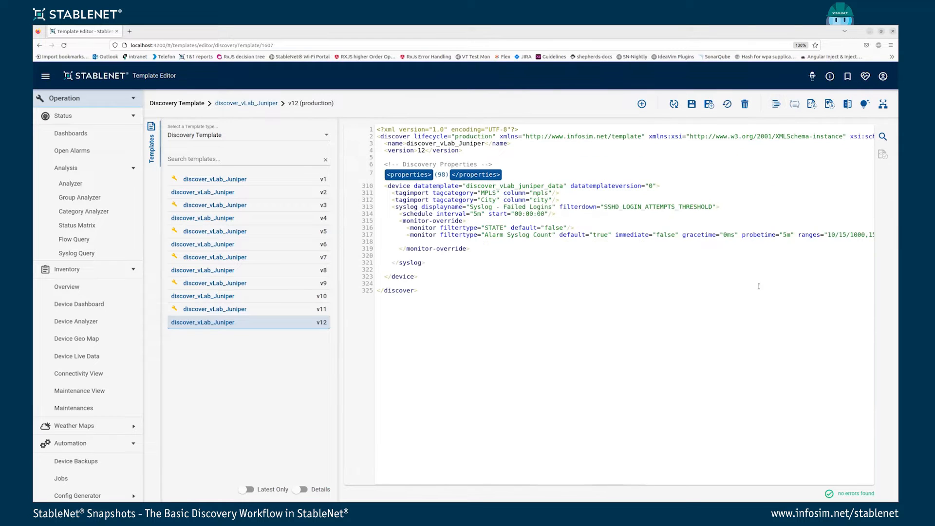
left_click(552, 228)
left_click(794, 104)
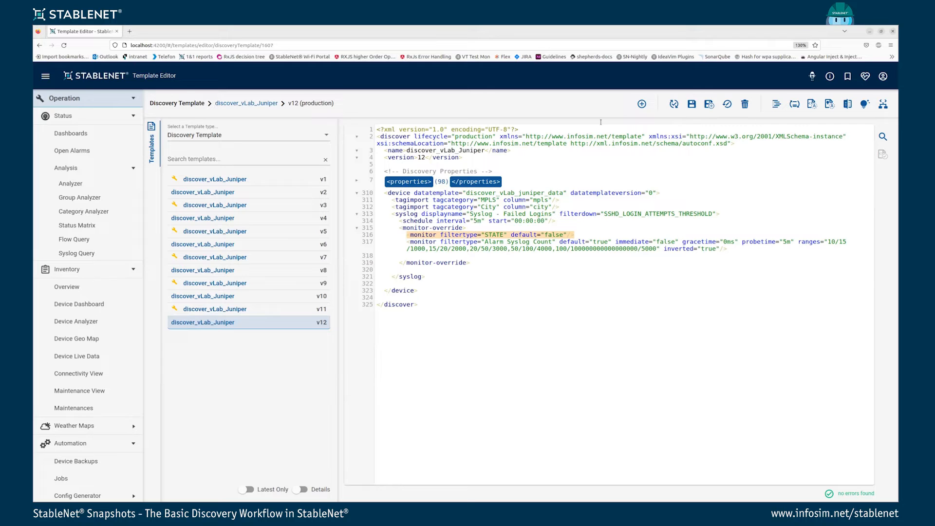
left_click(691, 105)
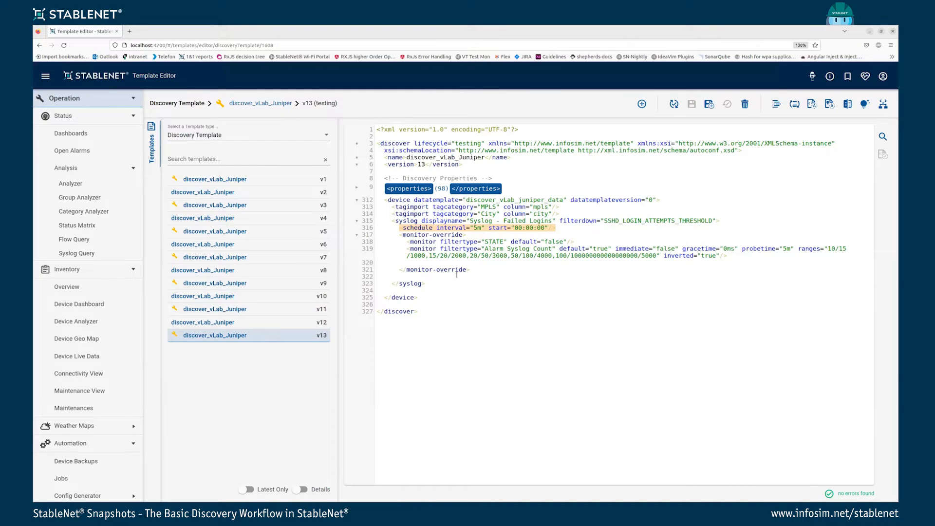
Step: Open the discovery data template discover_vLab_juniper_data and review its table columns from ip through agentname
mouse_move(436, 200)
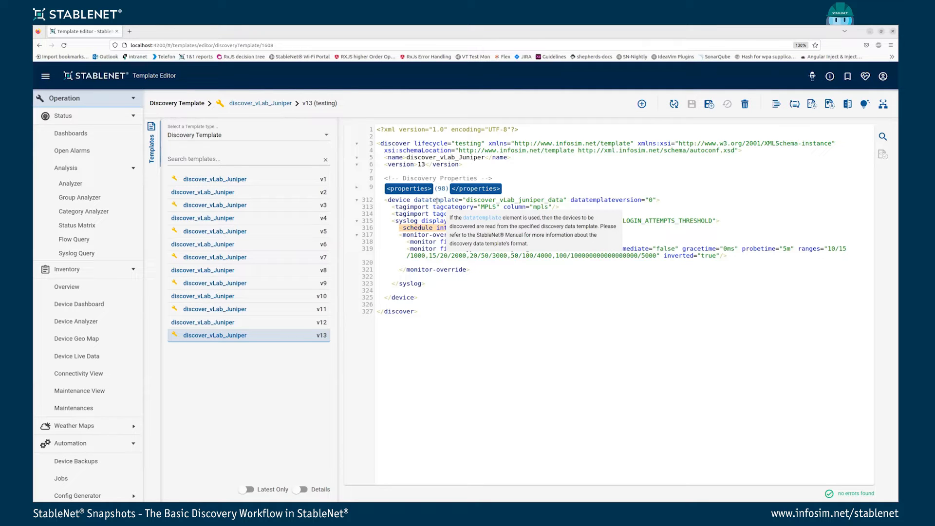
mouse_move(400, 200)
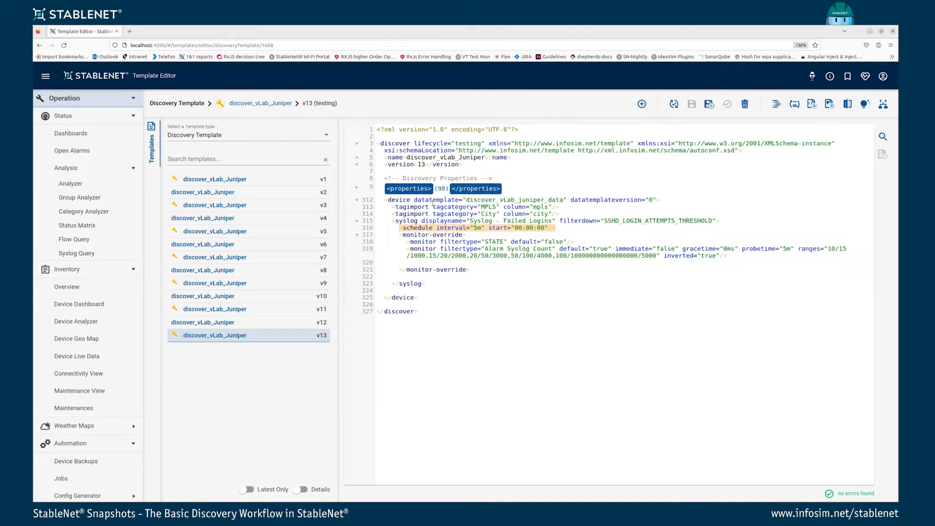
left_click(208, 137)
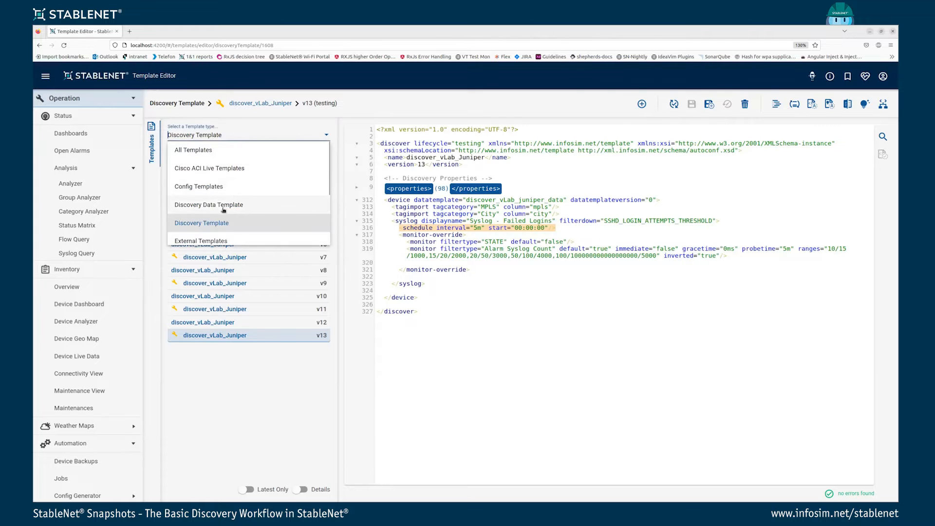
left_click(223, 209)
left_click(229, 183)
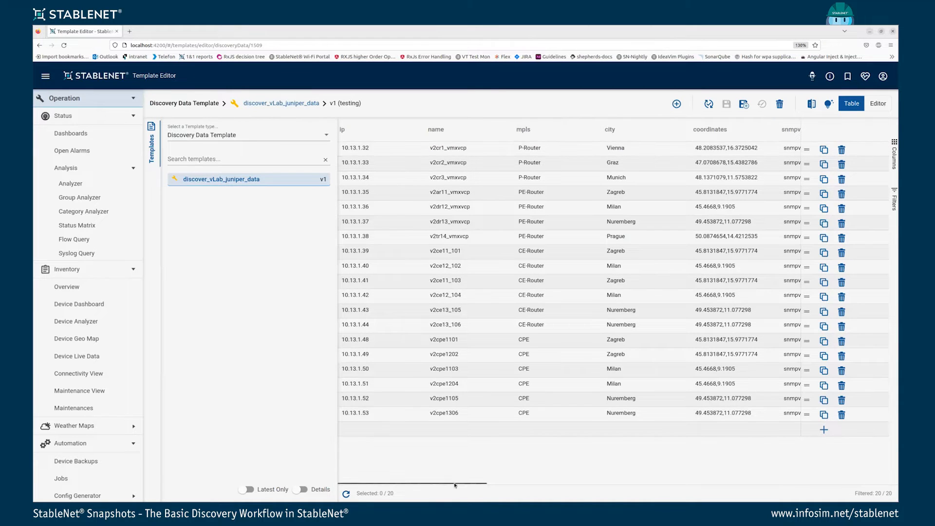
left_click_drag(455, 484, 588, 484)
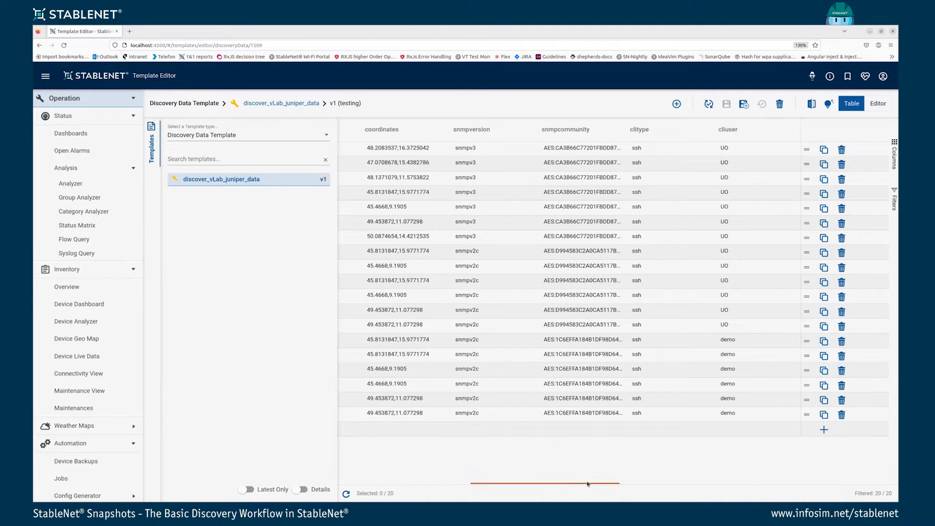
left_click_drag(588, 484, 777, 493)
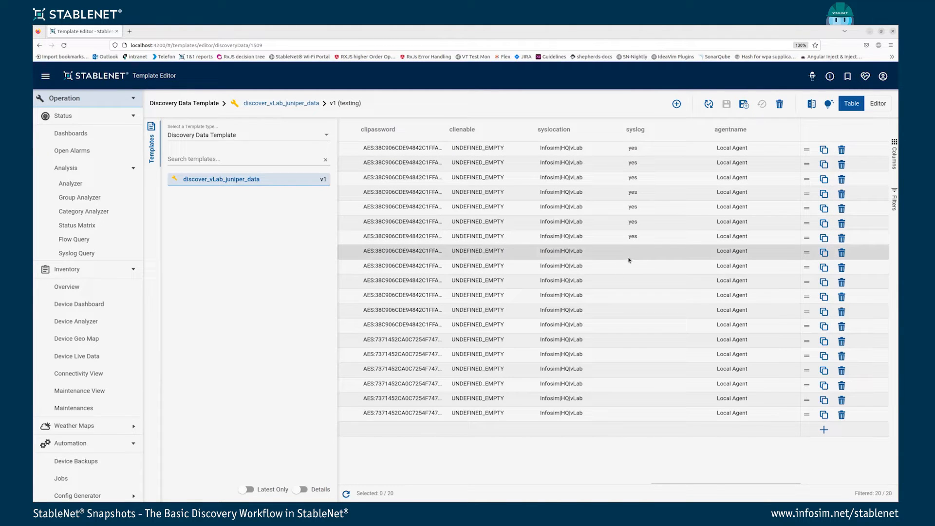
Step: Switch the template type to Discovery Template and open version 13 of discover_vLab_Juniper
left_click(262, 135)
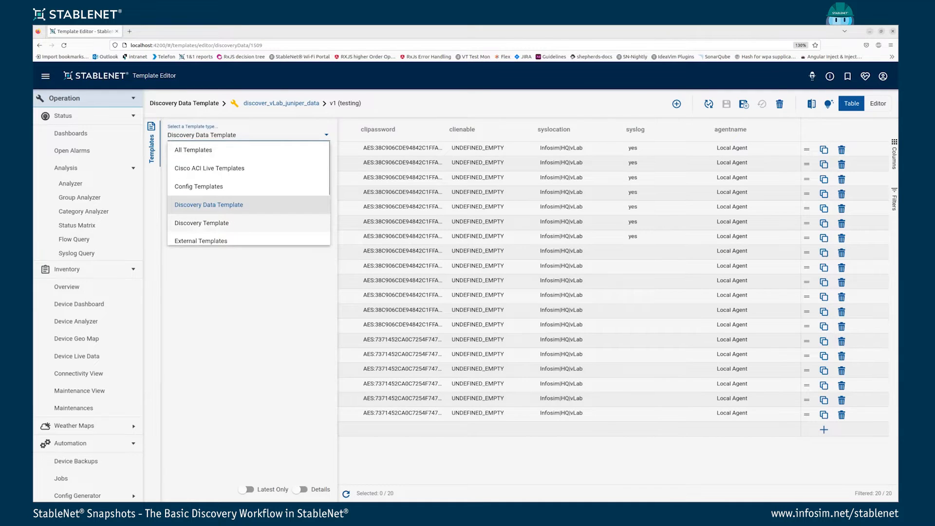
left_click(233, 222)
left_click(219, 335)
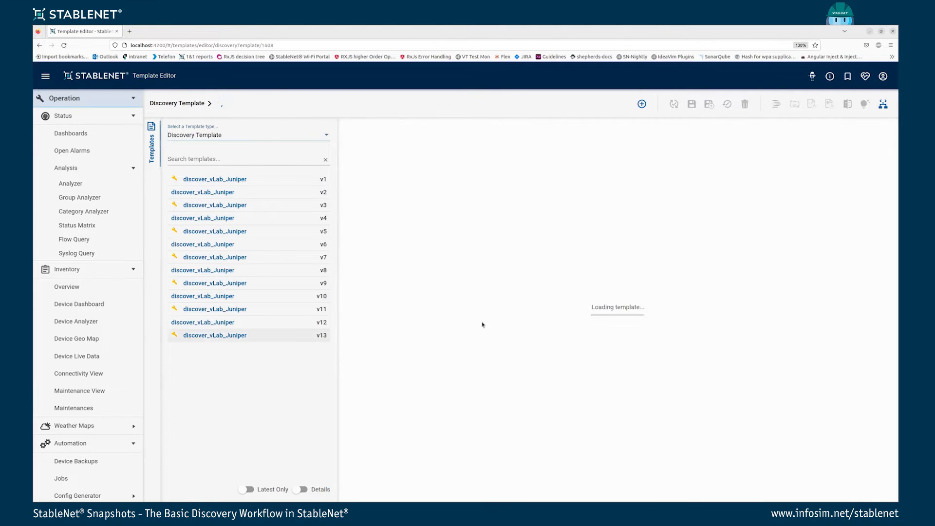
Step: Examine the Syslog - Failed Logins block, including its tag imports, schedule and the STATE and Alarm Syslog Count monitor overrides
left_click(518, 220)
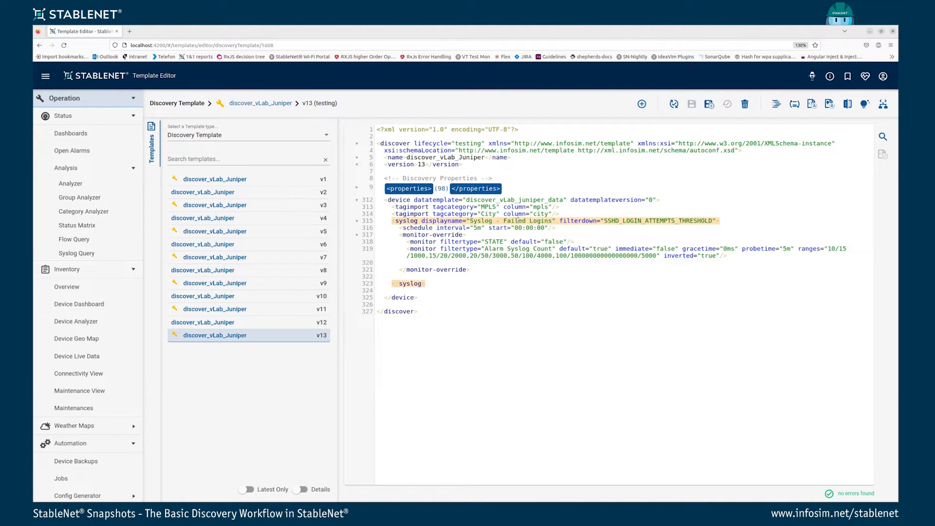
mouse_move(415, 207)
mouse_move(427, 243)
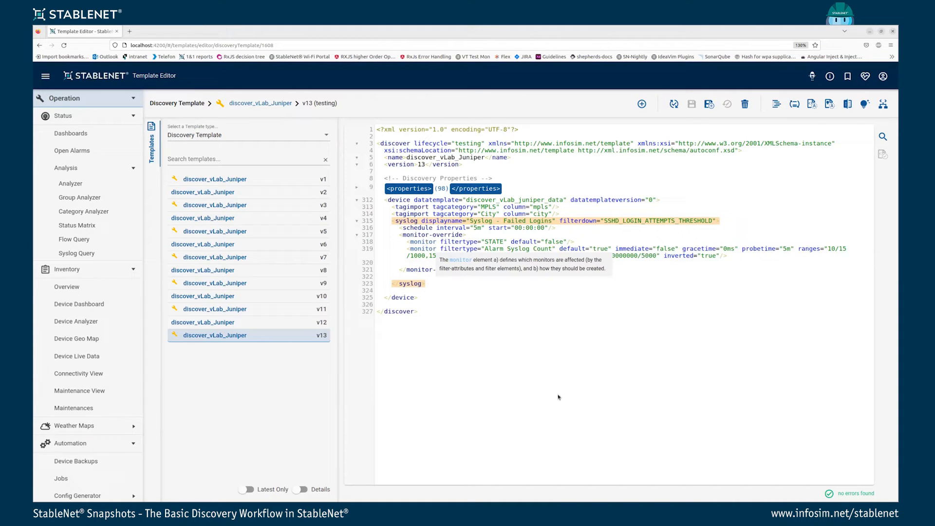
left_click_drag(563, 241, 484, 242)
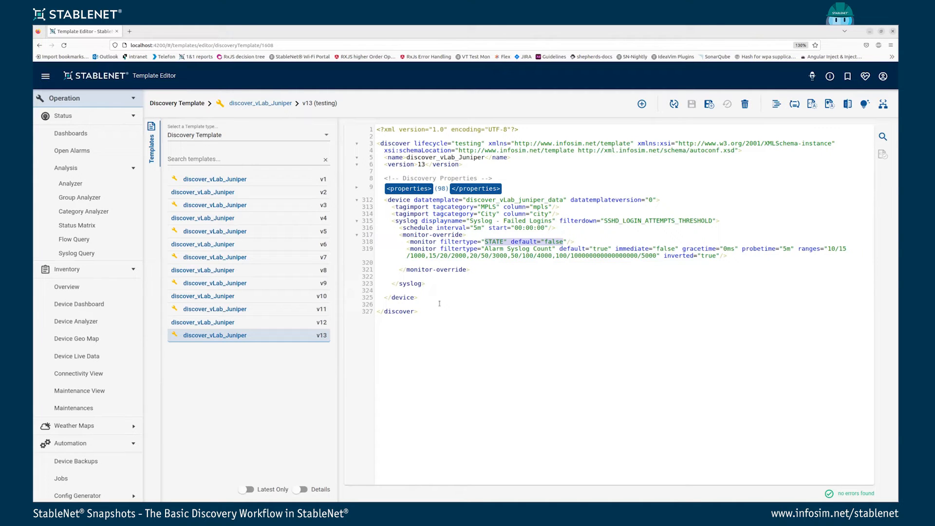
mouse_move(504, 227)
mouse_move(453, 247)
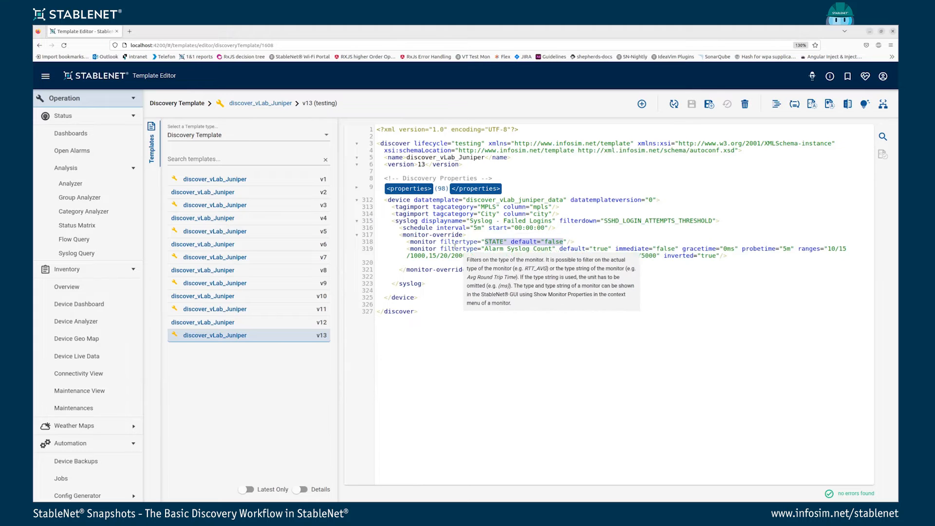
Step: Open the template's discovery properties block for editing and browse the properties that can be added from the GUI category
left_click(414, 190)
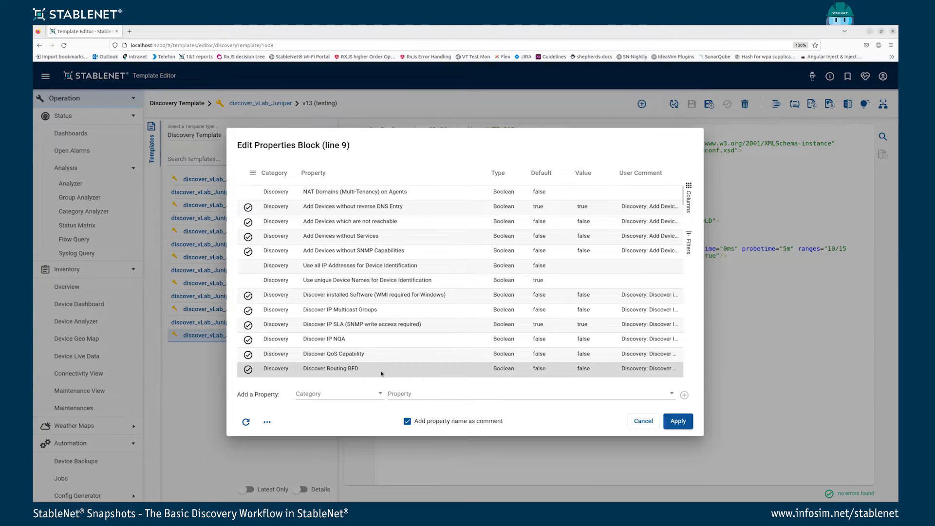
left_click(354, 397)
scroll(349, 335, "down", 1)
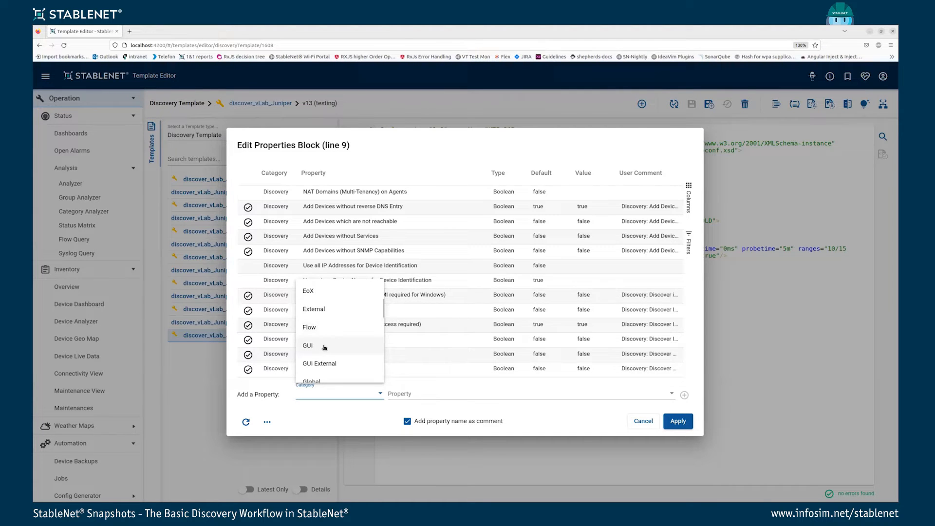
left_click(324, 346)
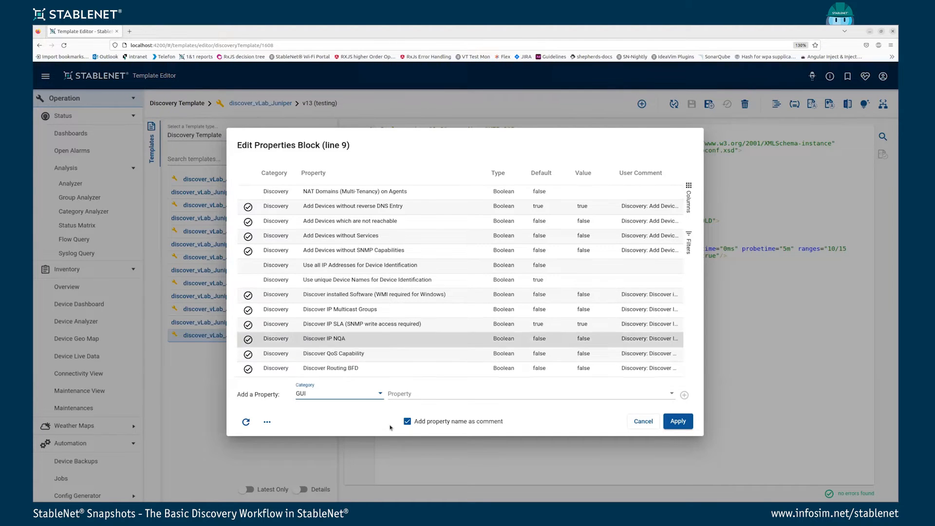
left_click(426, 396)
scroll(468, 323, "down", 4)
scroll(469, 321, "up", 3)
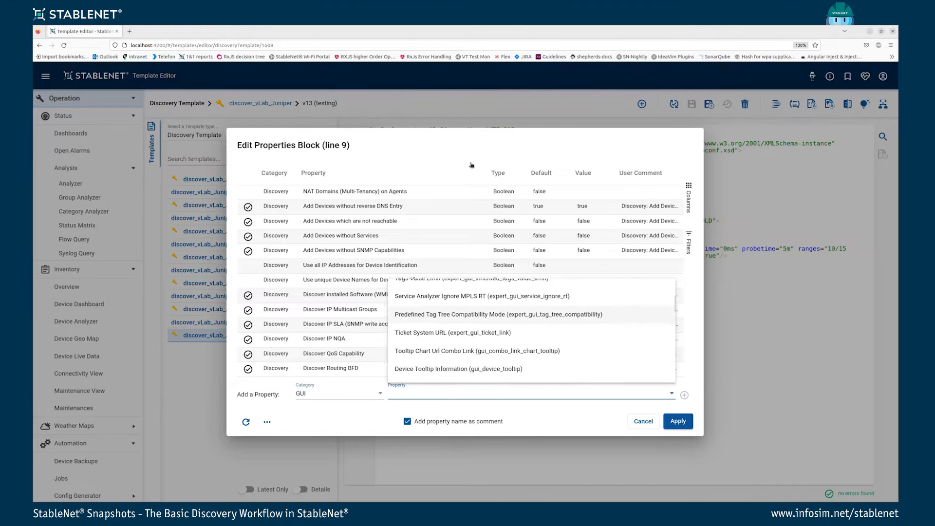
left_click(458, 160)
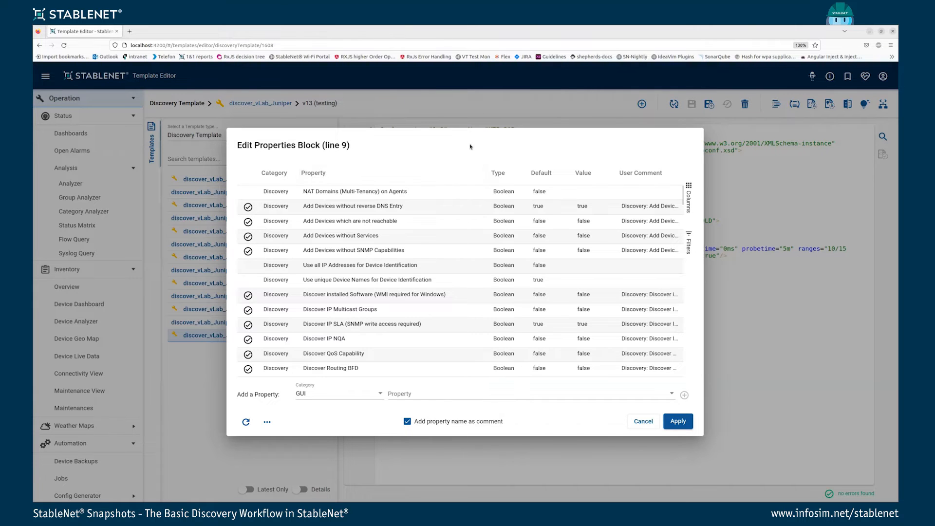
Step: Filter the properties block to property names containing "lldp"
left_click(481, 175)
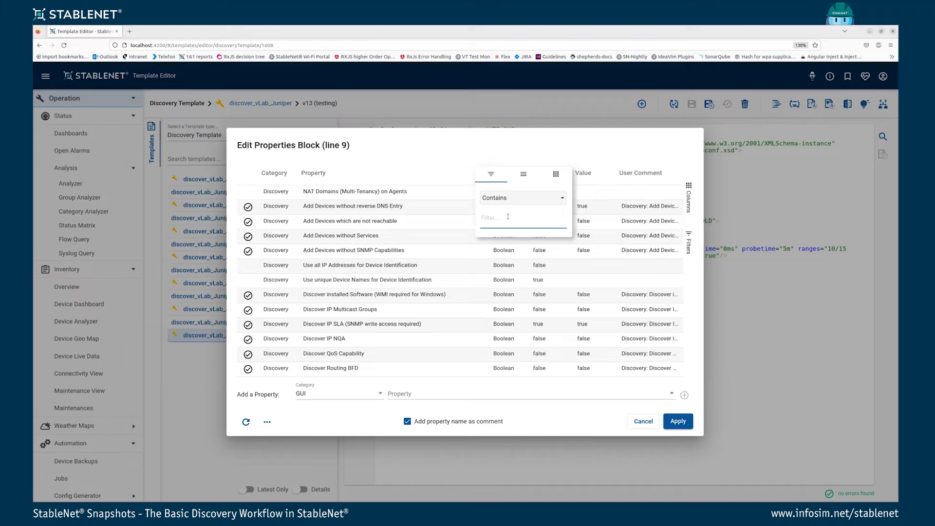
type("I")
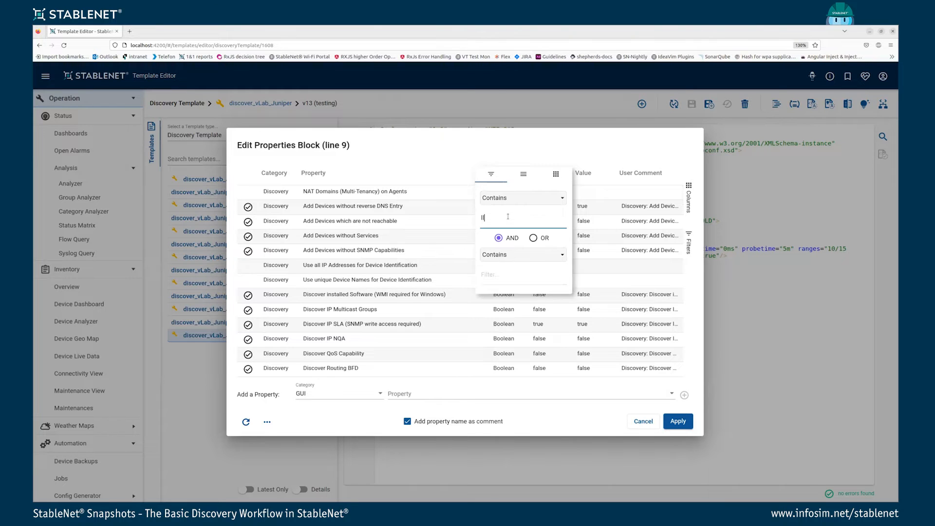
type("ldp")
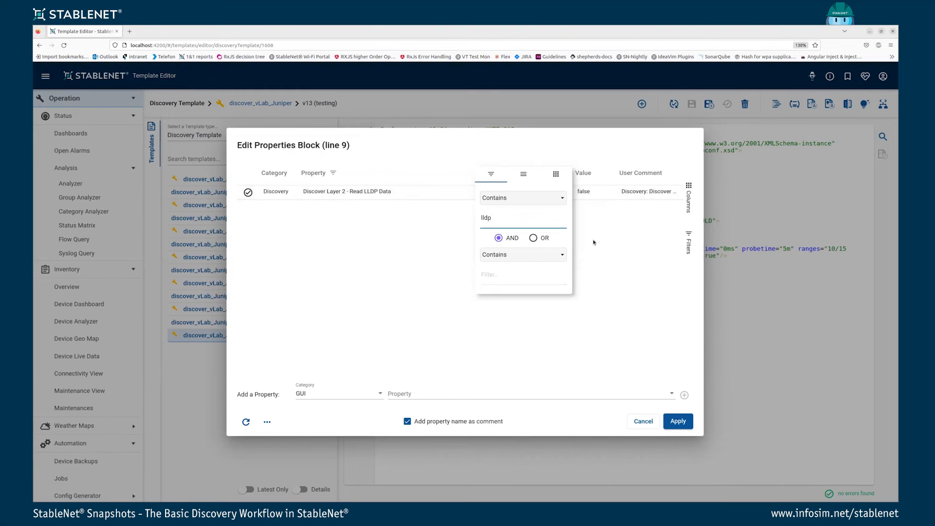
left_click(593, 242)
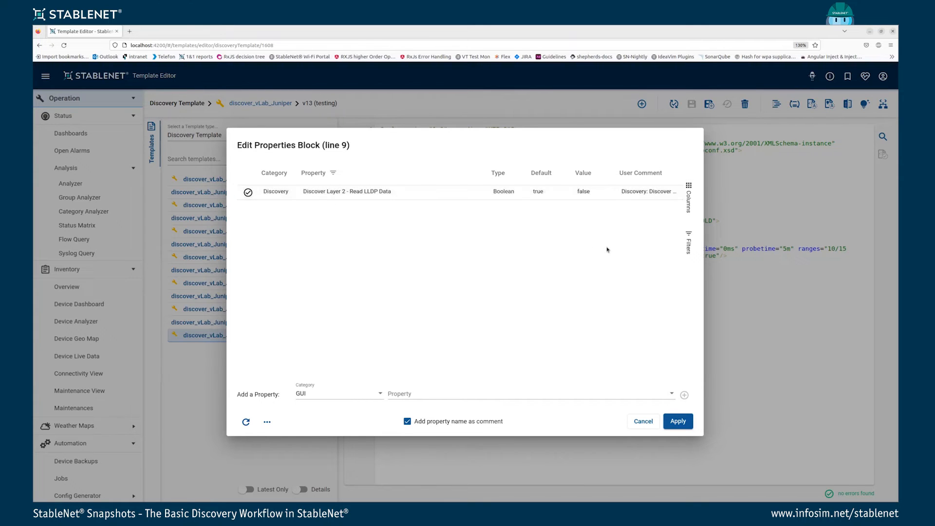
Step: Set Discover Layer 2 - Read LLDP Data to true, apply the properties block and save the template
double_click(589, 192)
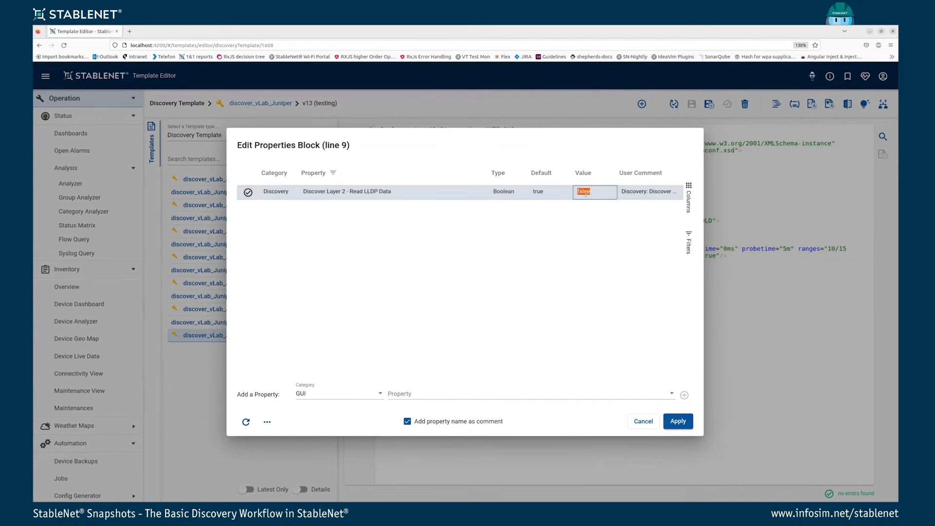
type("true")
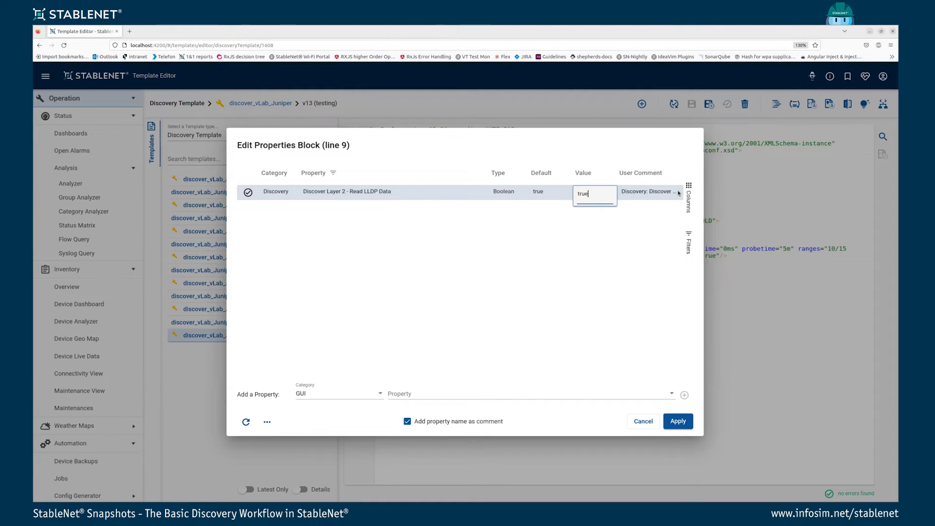
key("Return")
left_click(618, 303)
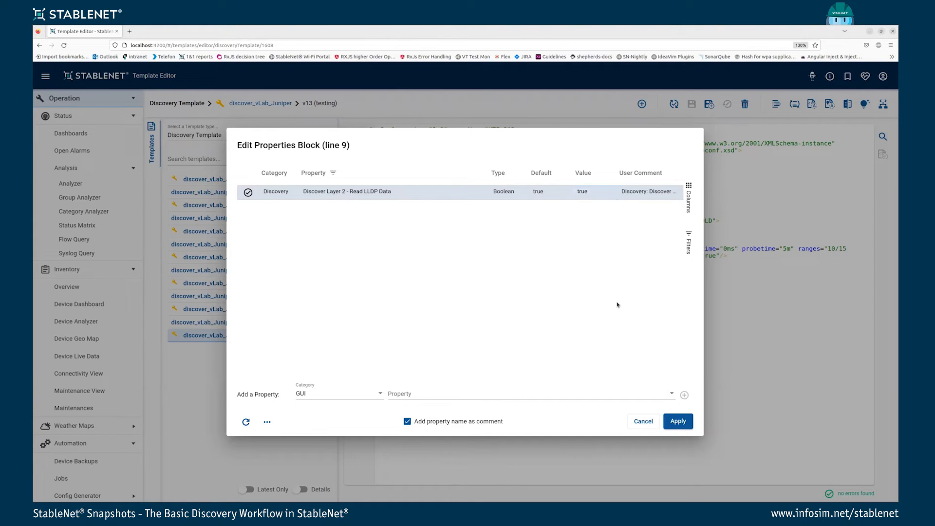
left_click(684, 421)
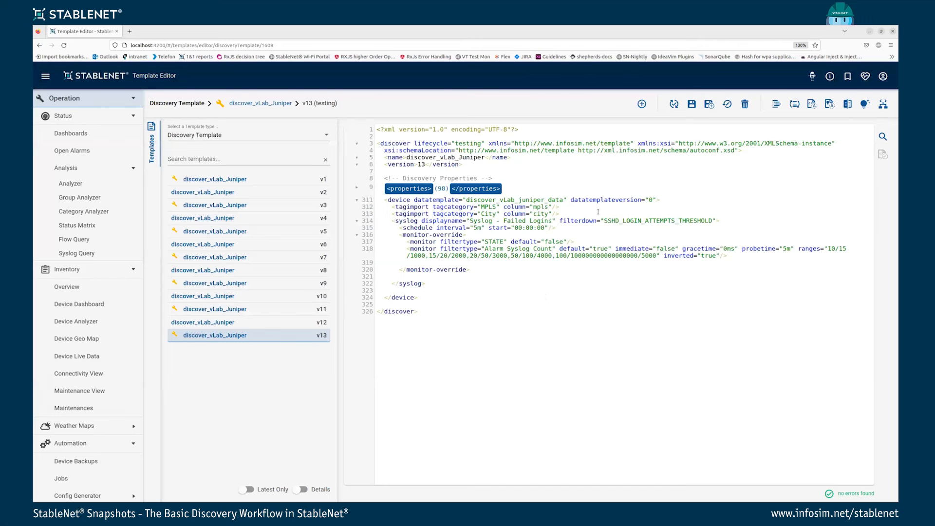
left_click(691, 104)
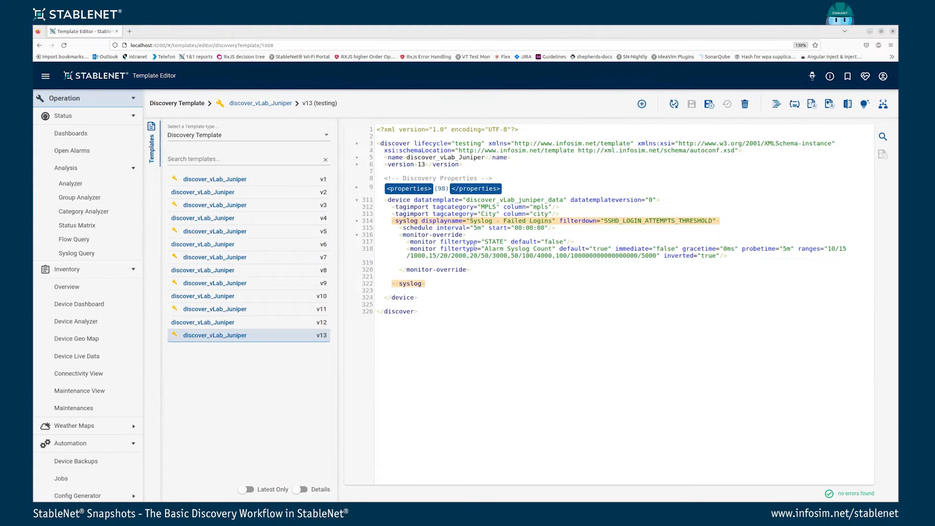
left_click(383, 200)
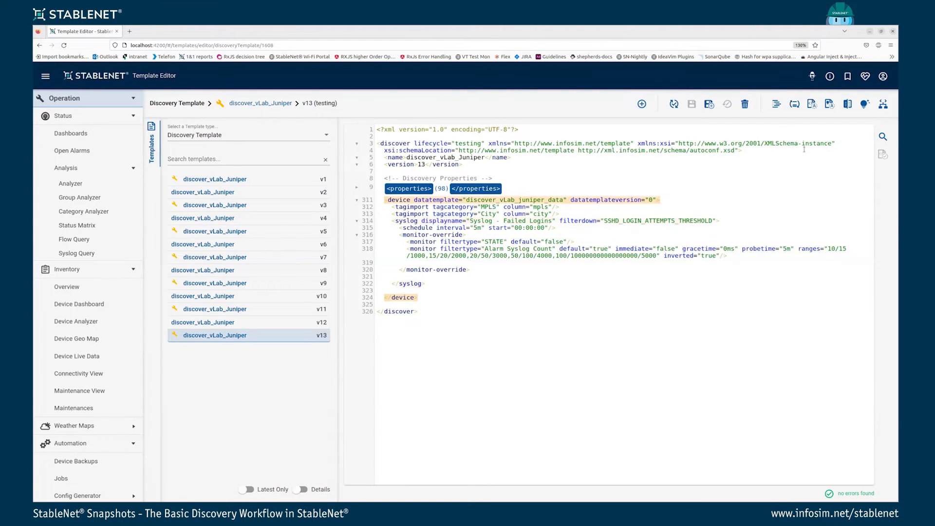
key("Return")
key("Up")
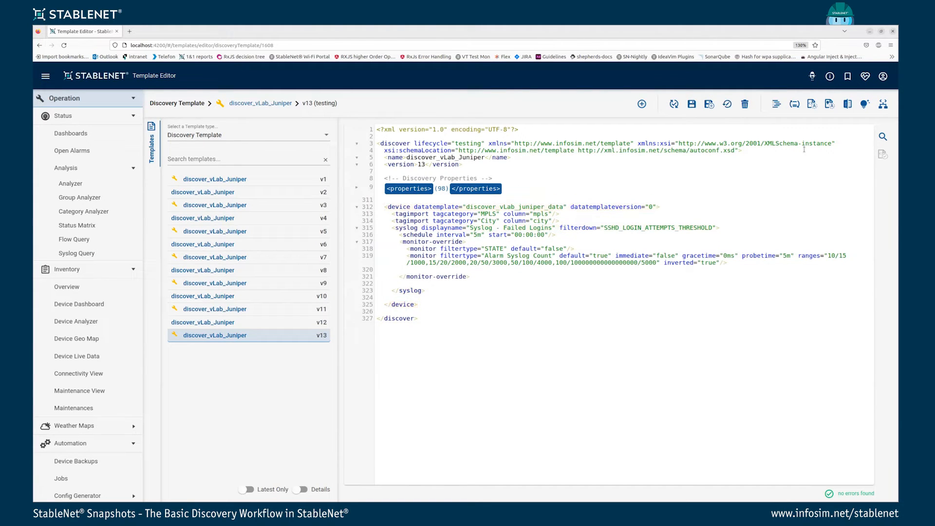
type("<fil")
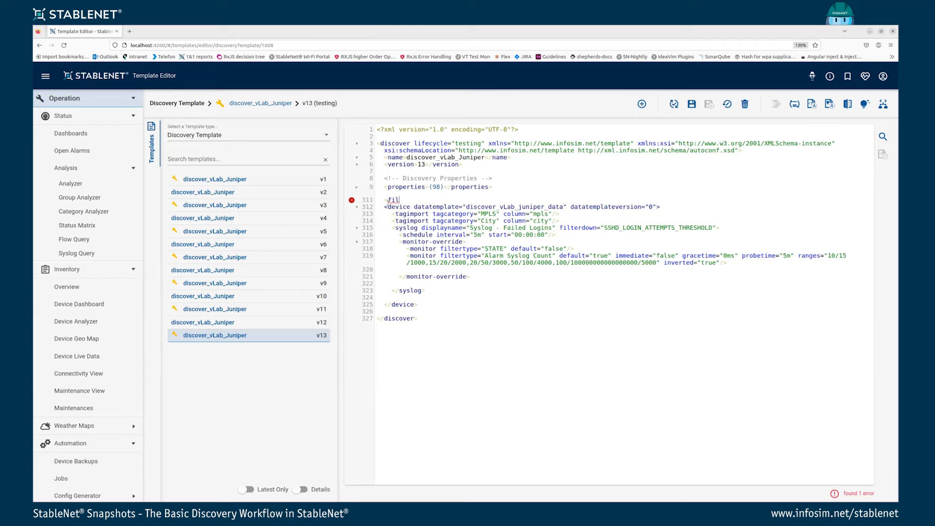
mouse_move(352, 201)
key("BackSpace")
key("BackSpace")
key("BackSpace")
key("BackSpace")
key("BackSpace")
key("BackSpace")
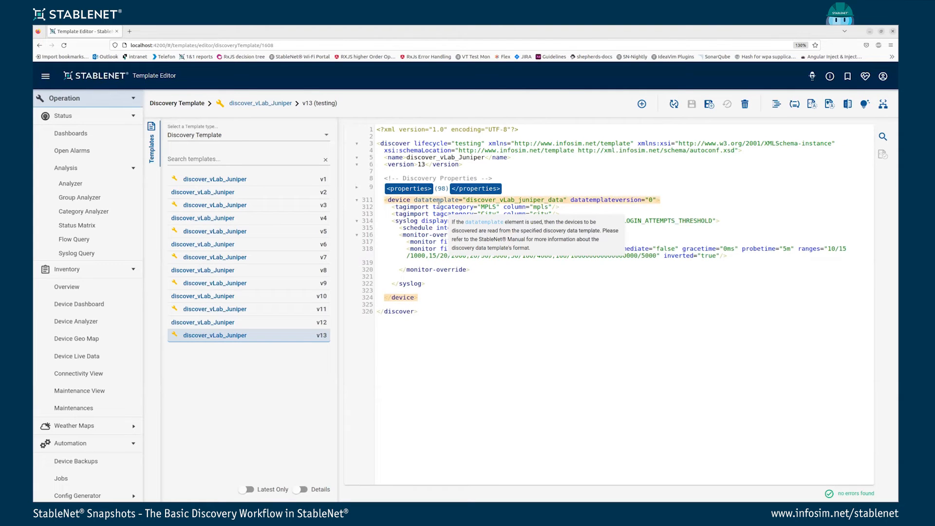
Step: Insert an empty filter element with name and value attributes as the first child of the device block
key("Return")
type("<fil")
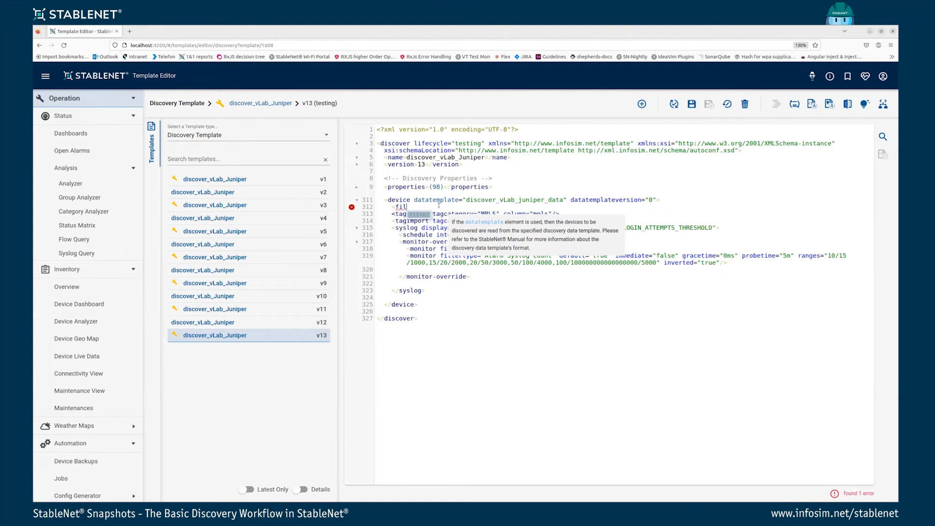
key("Return")
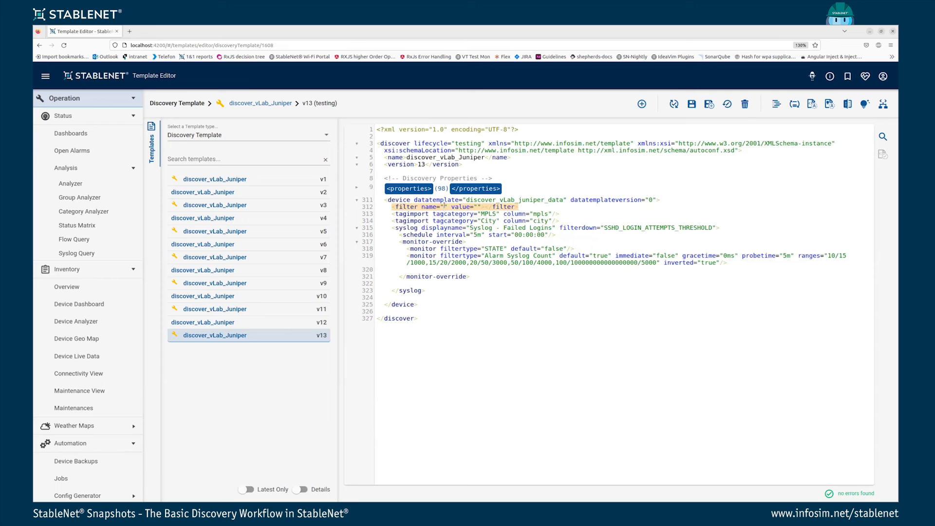
Step: Look up the filter element in the XSD schema browser and read its description, children and name attribute
mouse_move(403, 210)
key("F1")
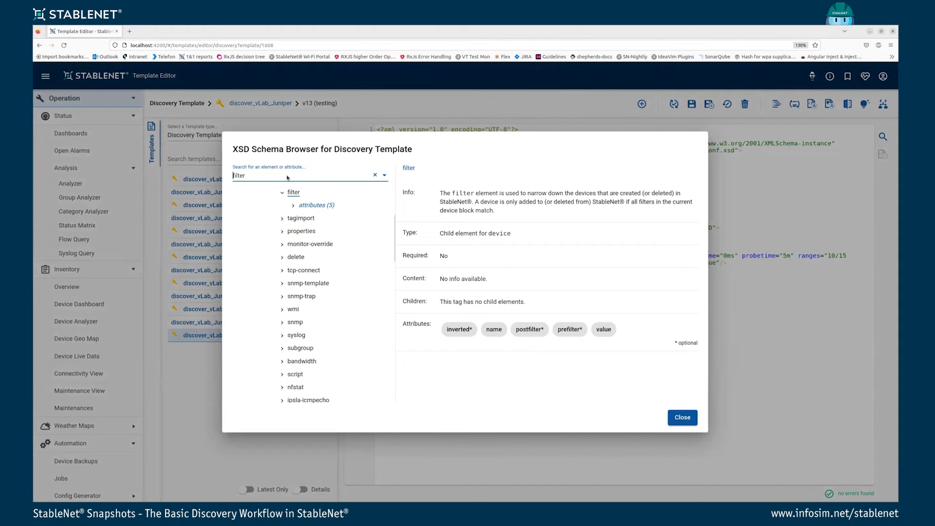
scroll(320, 219, "up", 4)
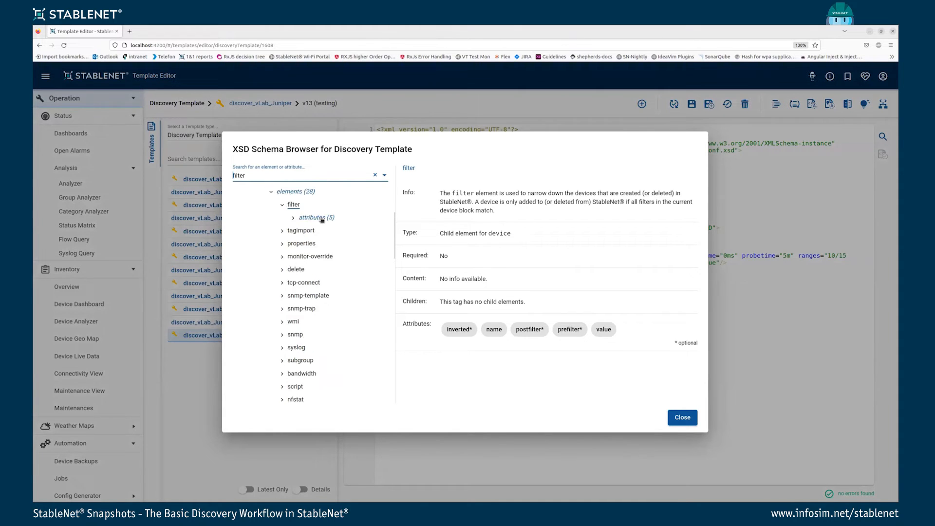
scroll(313, 234, "down", 3)
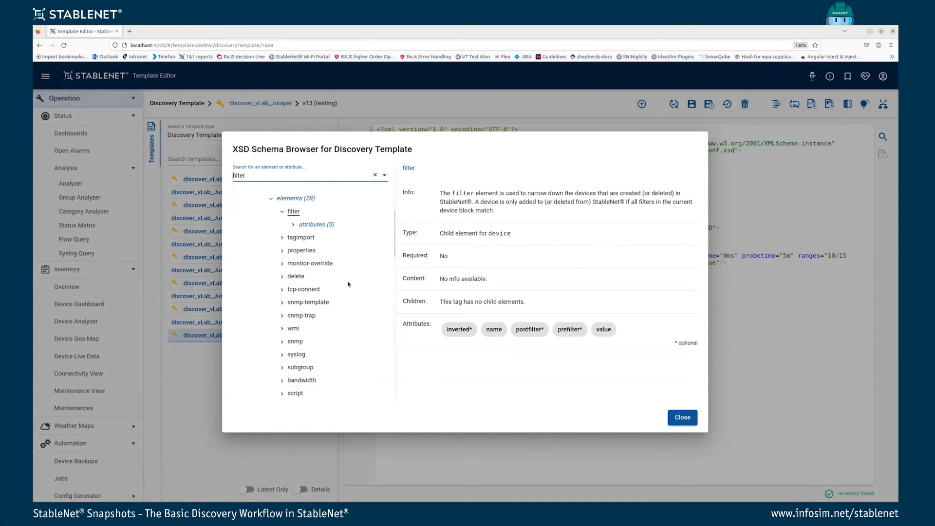
scroll(291, 224, "up", 2)
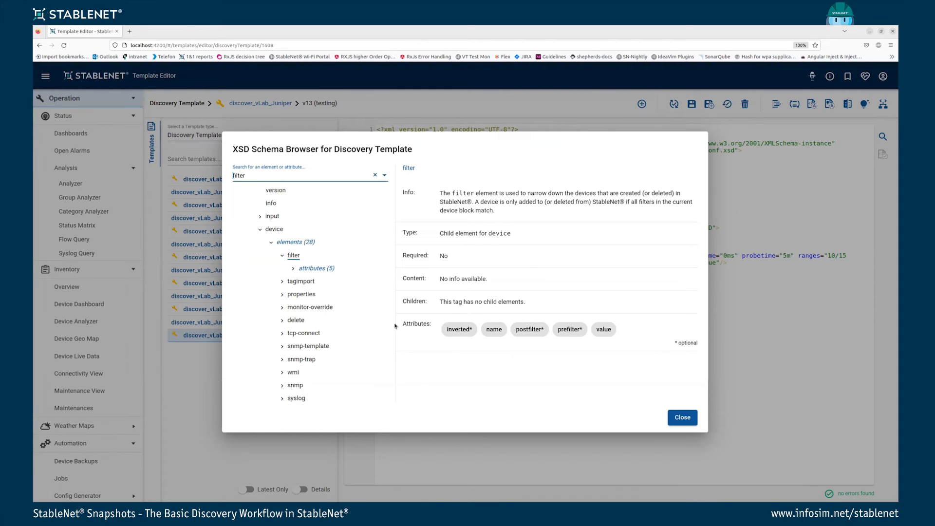
left_click_drag(531, 302, 443, 303)
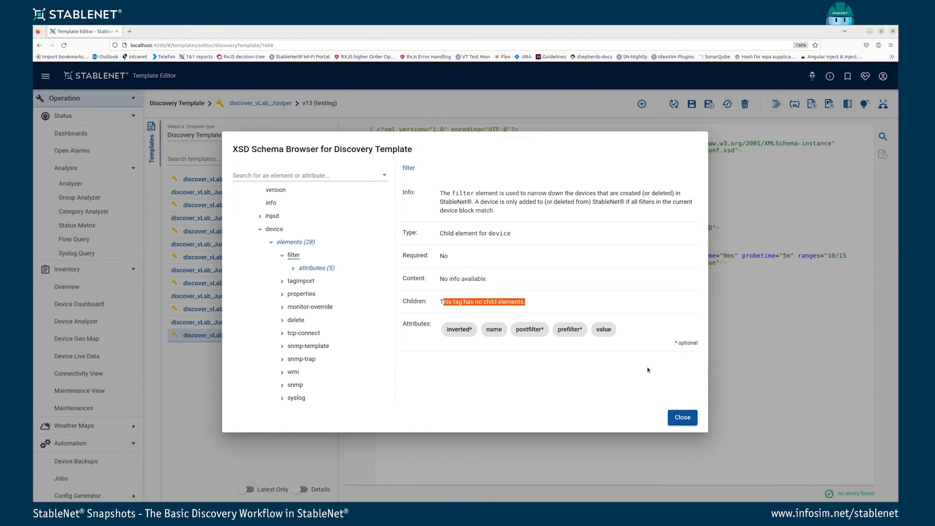
left_click(494, 330)
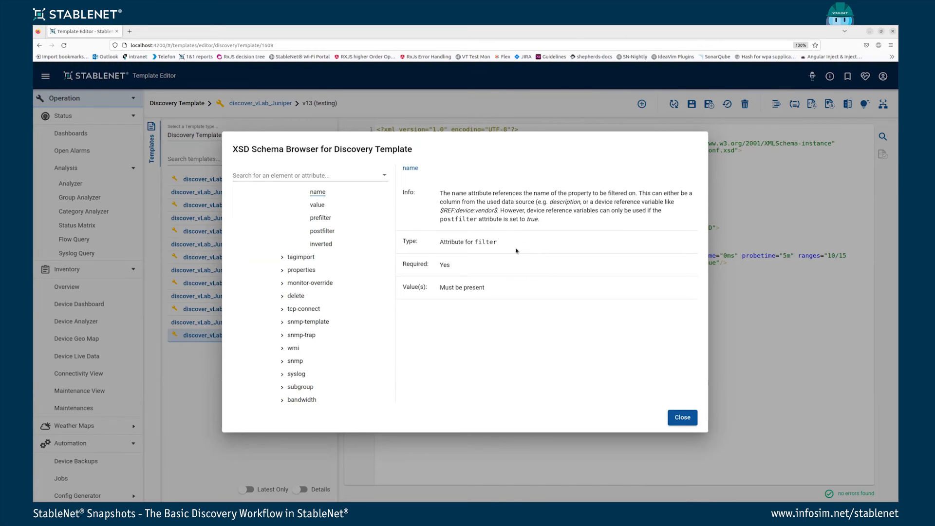
left_click(683, 417)
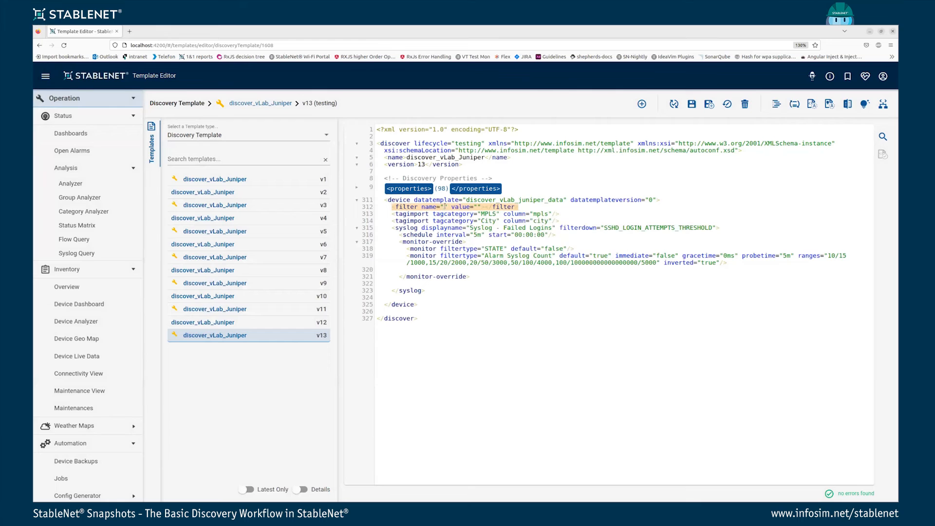
Step: Set the new filter element's name to "syslog" and its value to "yes", consulting the value attribute's description in the XSD schema browser
type("syslog")
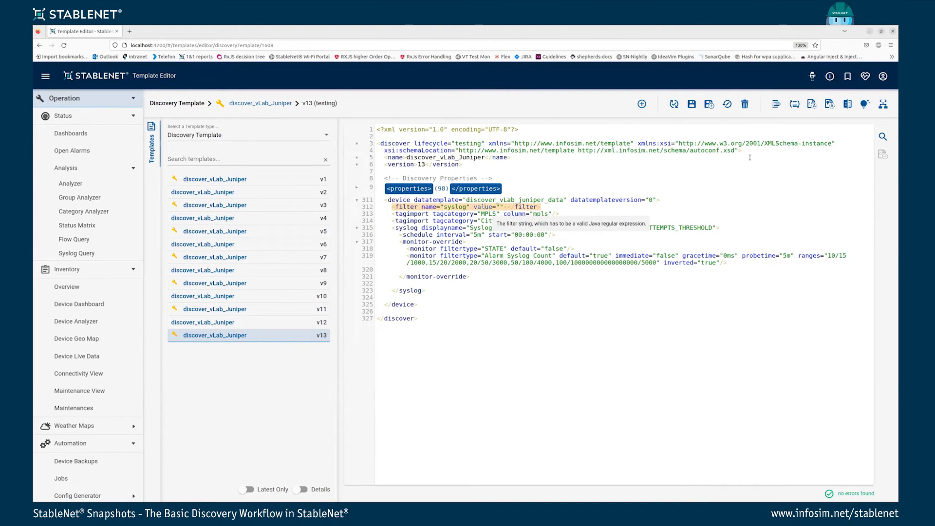
left_click(883, 105)
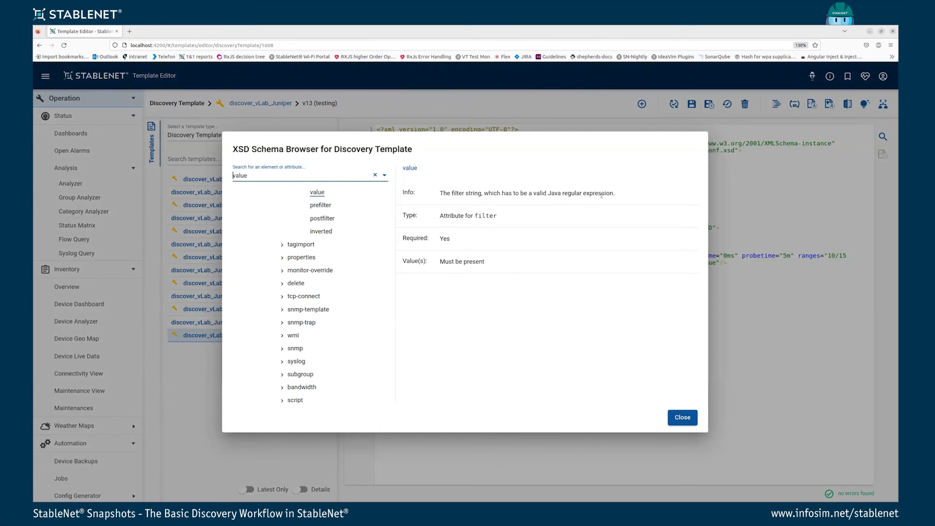
key("Escape")
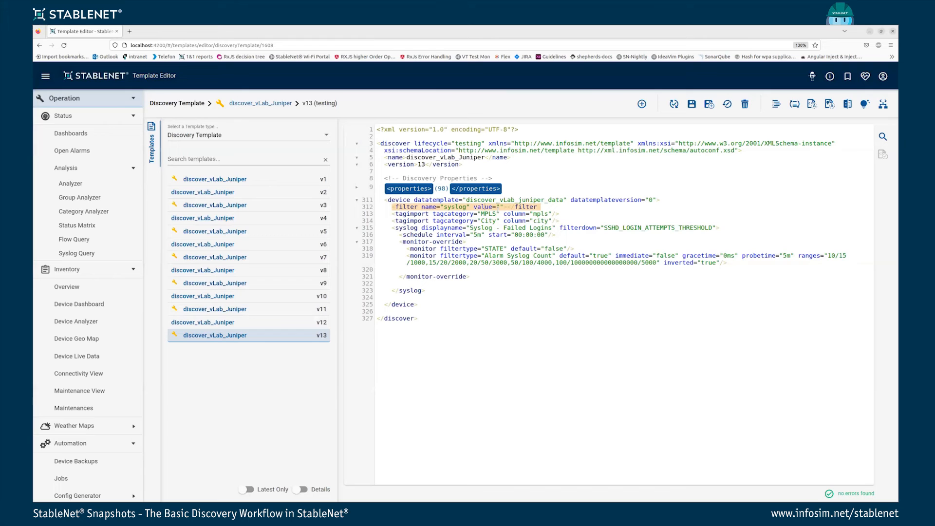
left_click(497, 207)
type("yes")
left_click(527, 221)
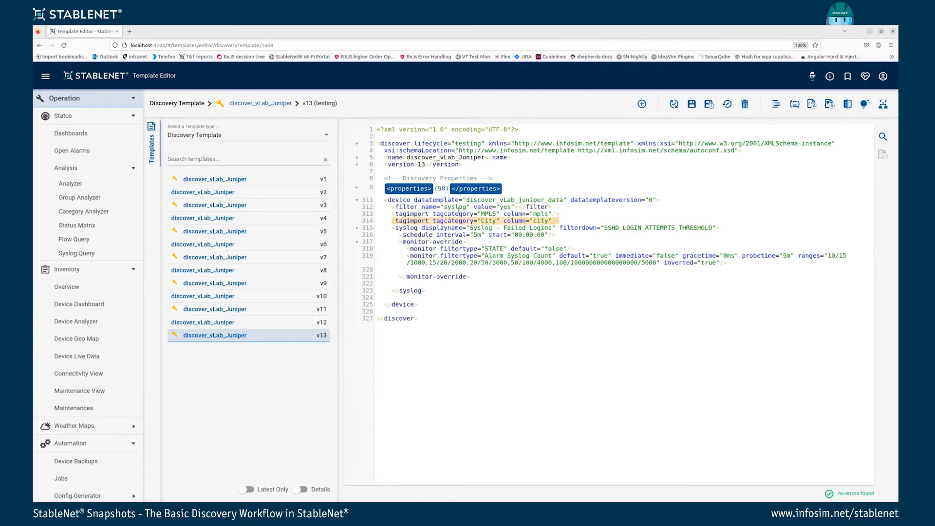
Step: Duplicate the whole device block directly below the original, before the closing discover tag
mouse_move(451, 212)
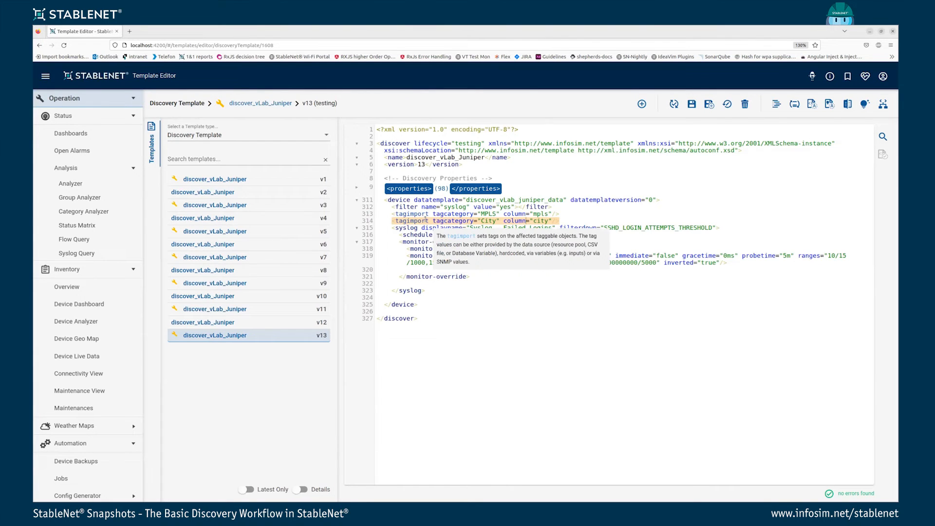
left_click_drag(418, 304, 384, 197)
key("ctrl+c")
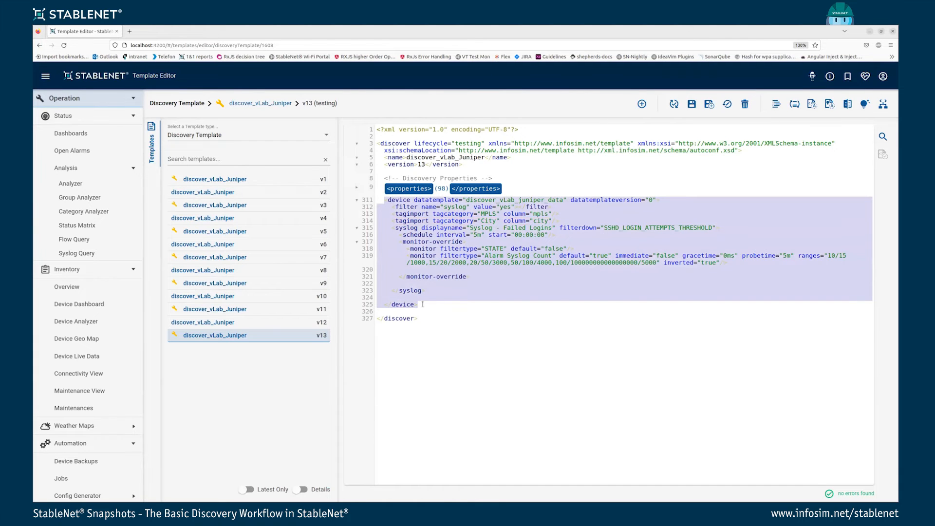
left_click(427, 263)
key("Return")
key("ctrl+v")
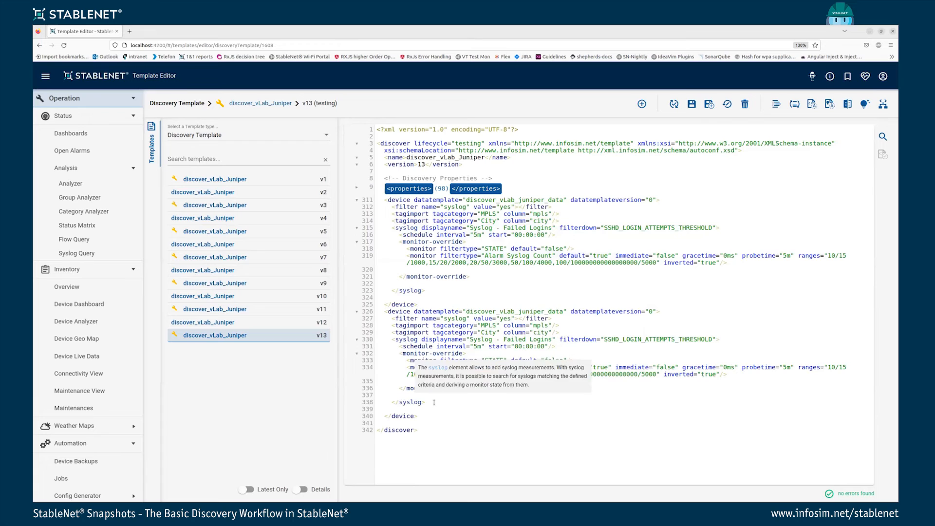
Step: Delete the complete syslog element from the second device block
left_click_drag(432, 402, 389, 340)
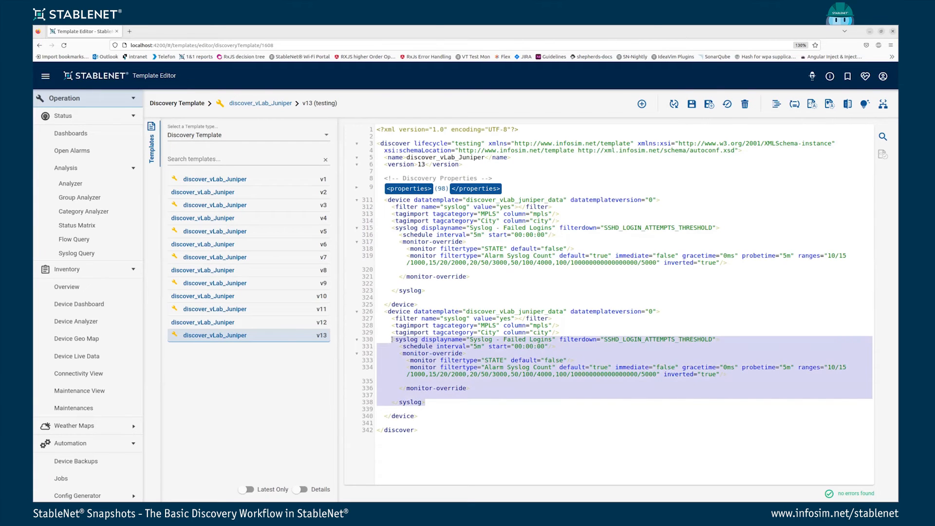
key("Delete")
key("Delete")
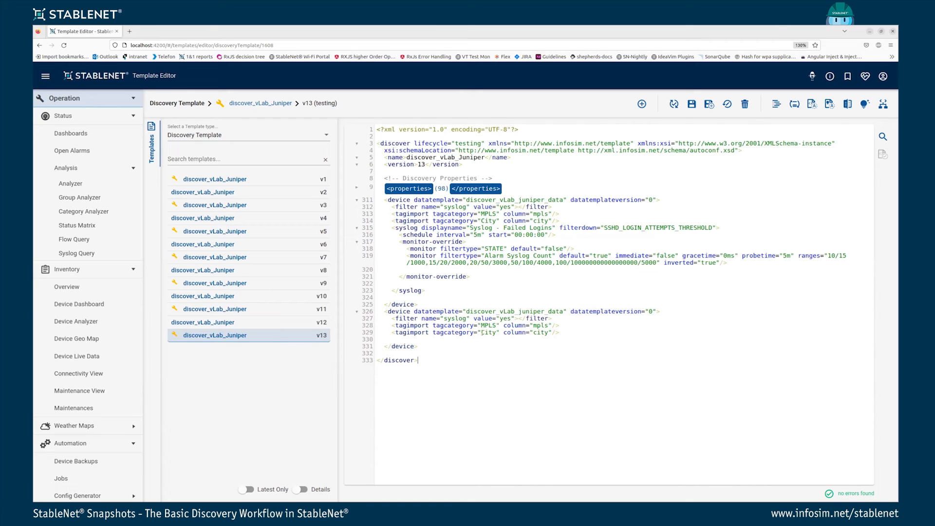
Step: Look up the filter element's inverted attribute in the XSD schema browser and read its description
mouse_move(418, 318)
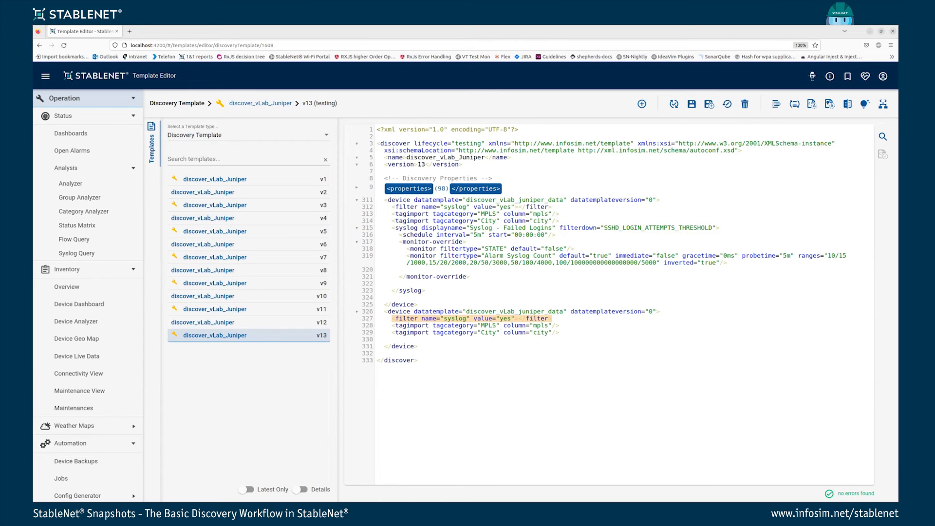
key("F1")
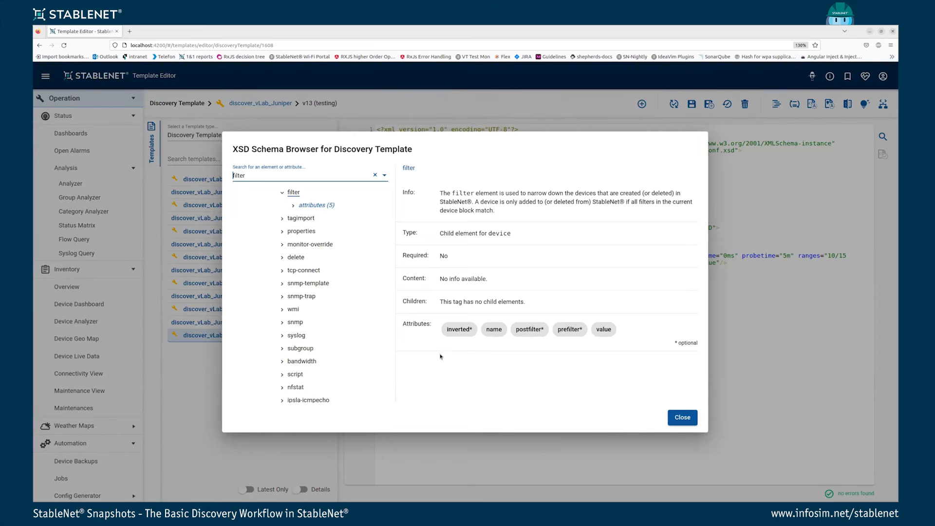
left_click(467, 330)
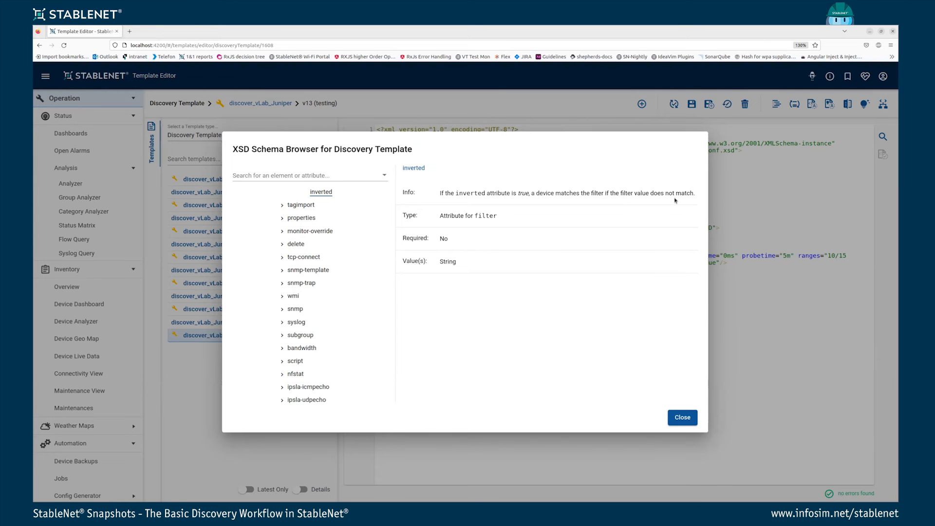
left_click(682, 417)
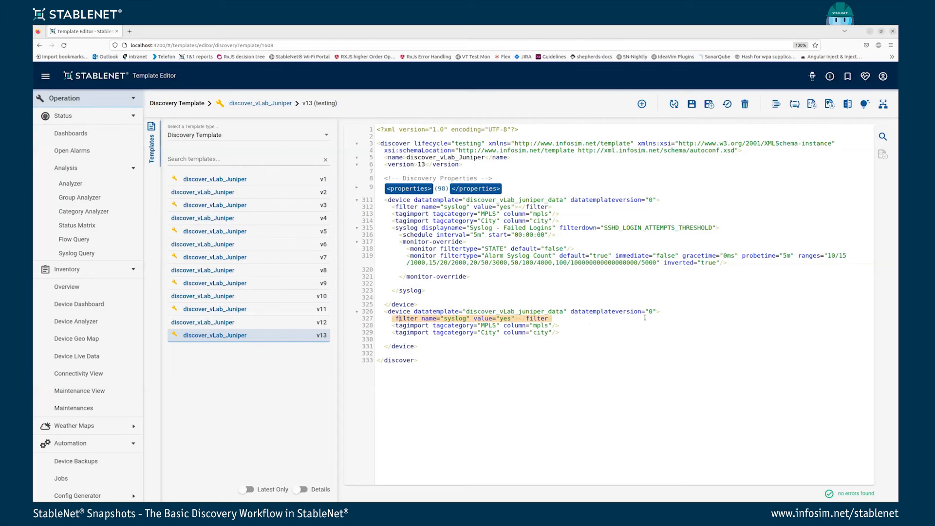
left_click(865, 311)
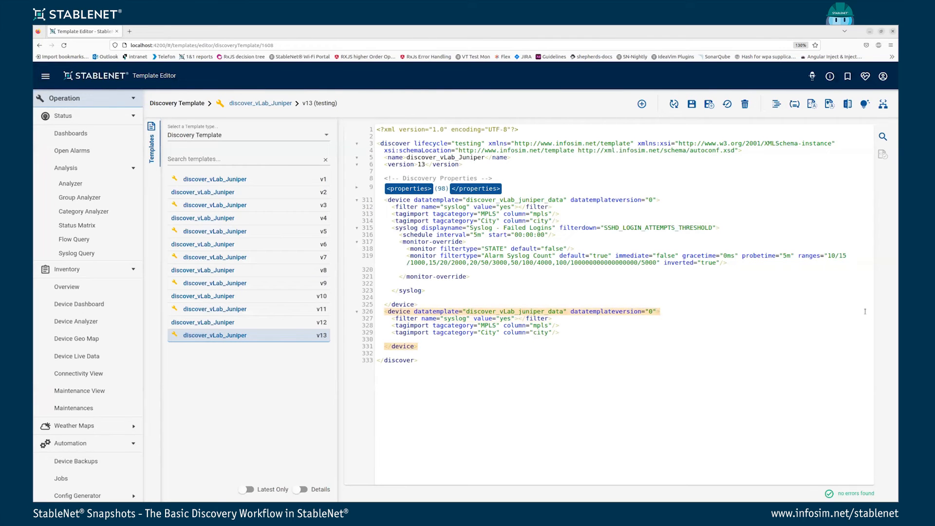
type("in")
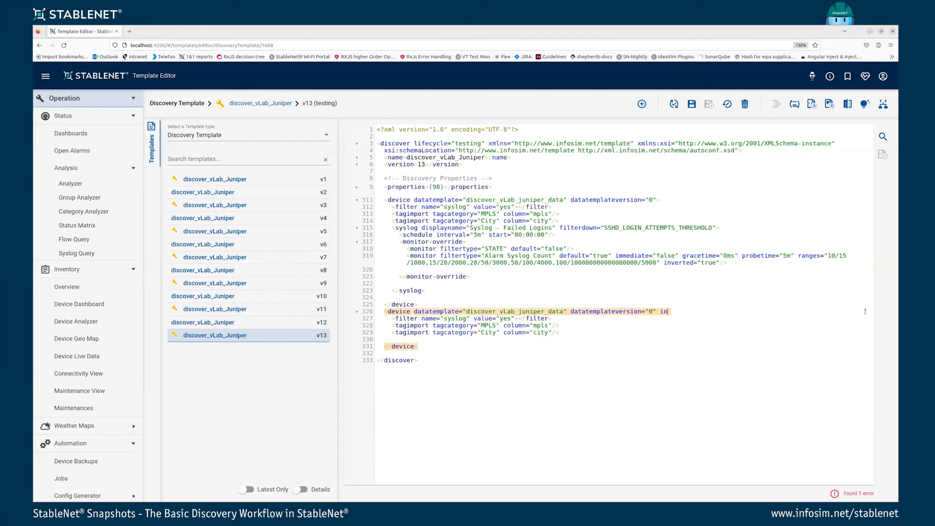
key("BackSpace")
key("BackSpace")
key("BackSpace")
Step: Add the attribute inverted="true" to the syslog filter in the second device block
key("Down")
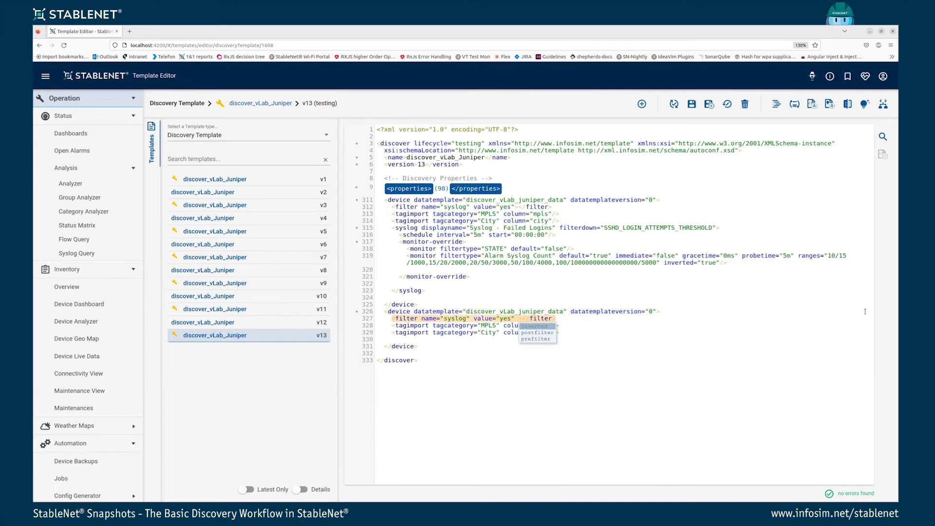
key("Return")
type("true")
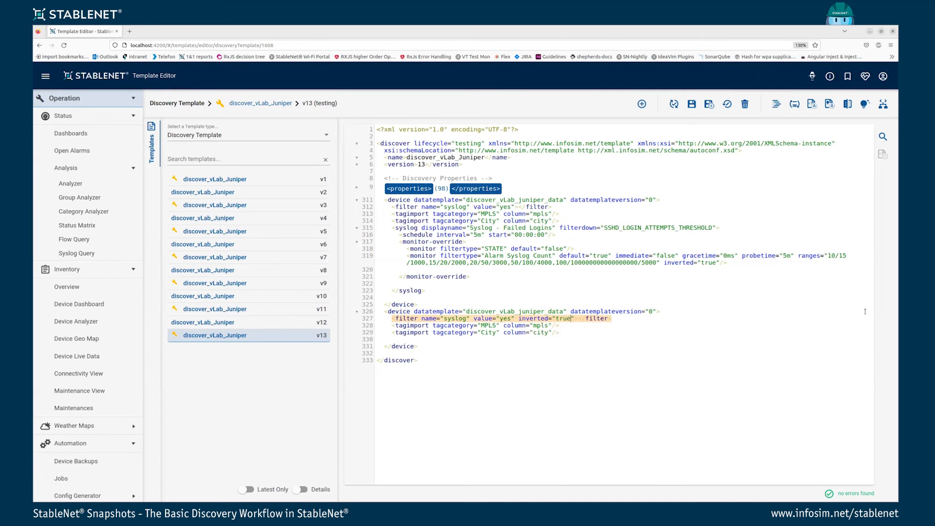
Step: Auto-format the template's XML and save version 13 of discover_vLab_Juniper
left_click(620, 346)
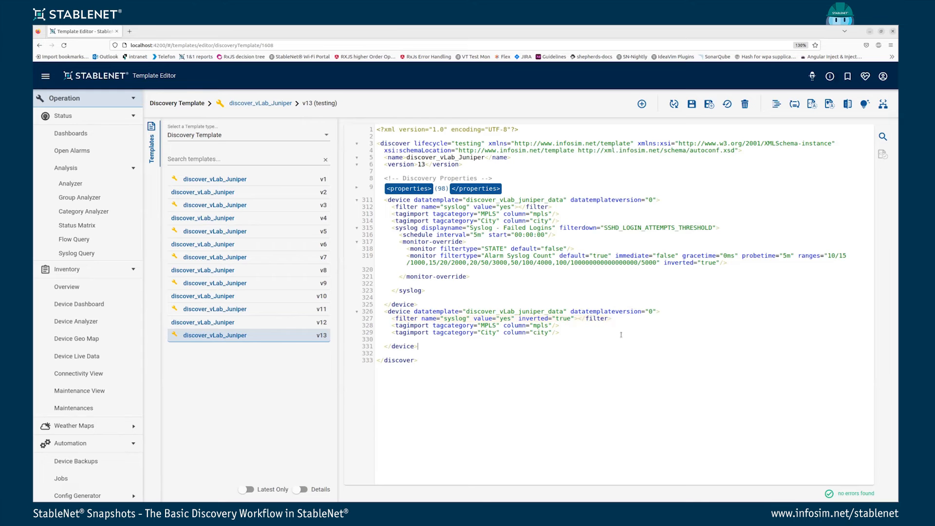
left_click(776, 105)
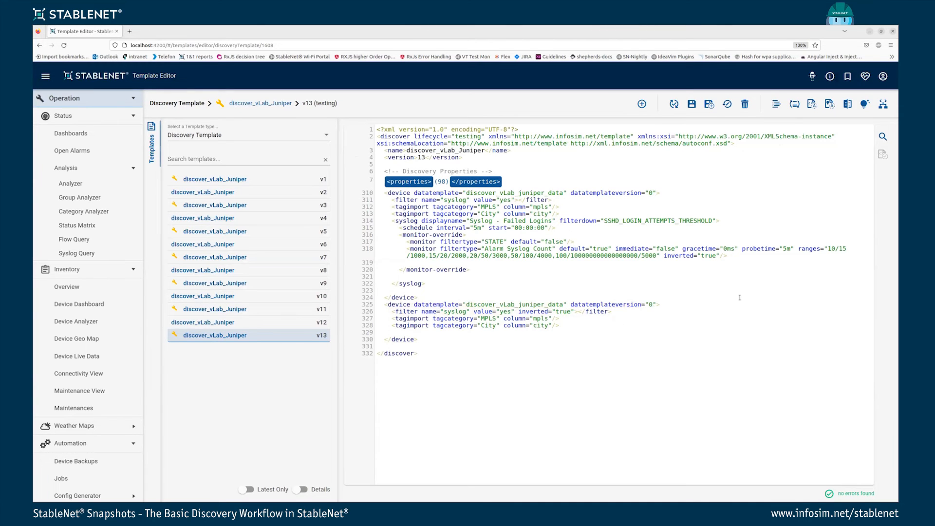
left_click(691, 104)
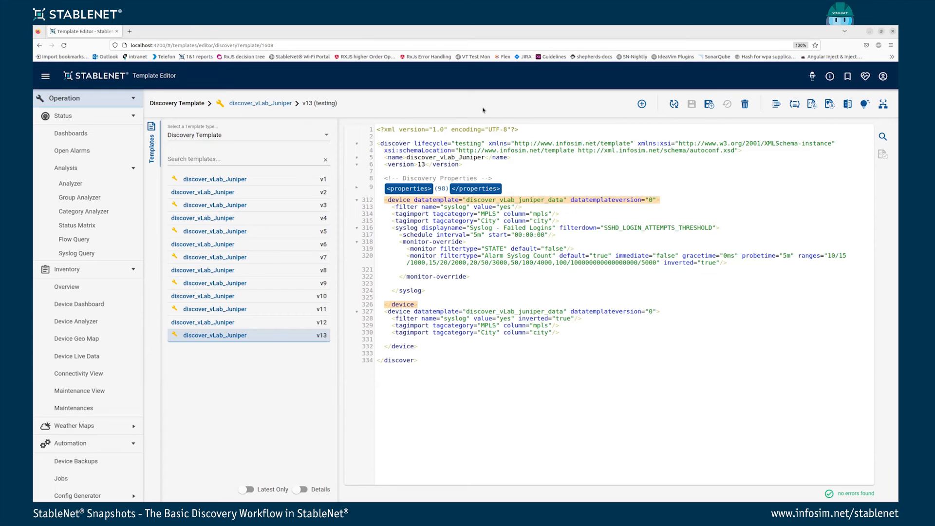
Step: Go to the Discovery Jobs overview using the quick search with "dis"
key("ctrl+k")
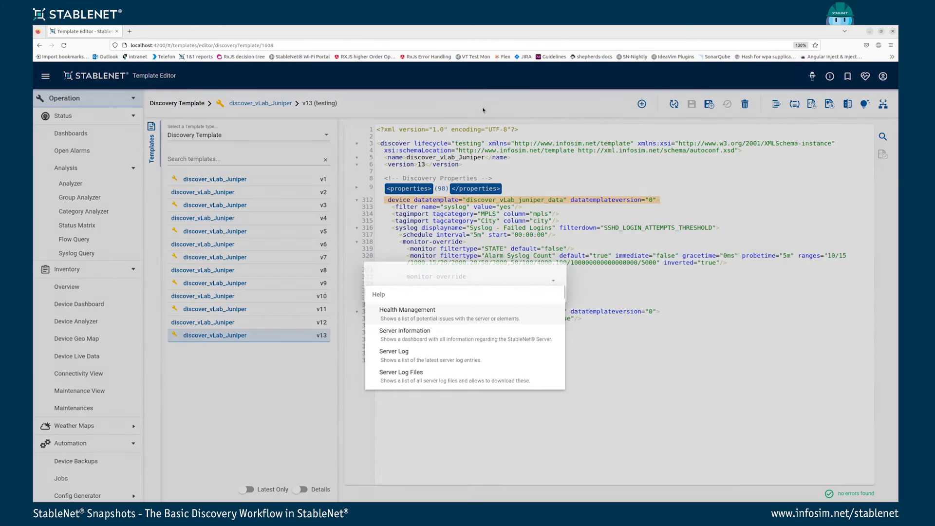
type("dis")
key("Return")
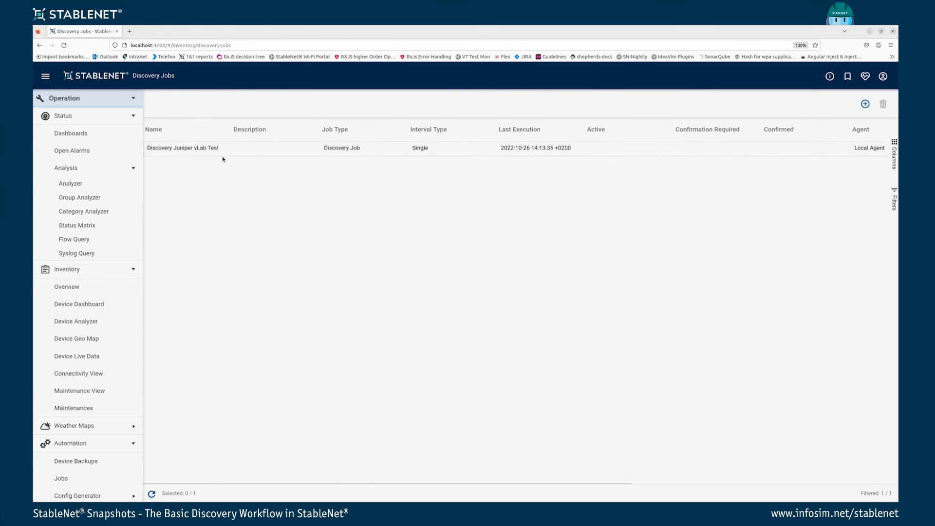
Step: Change the Discovery Juniper vLab Test job to use template version 13 (Testing) and save the job
left_click(247, 149)
double_click(248, 149)
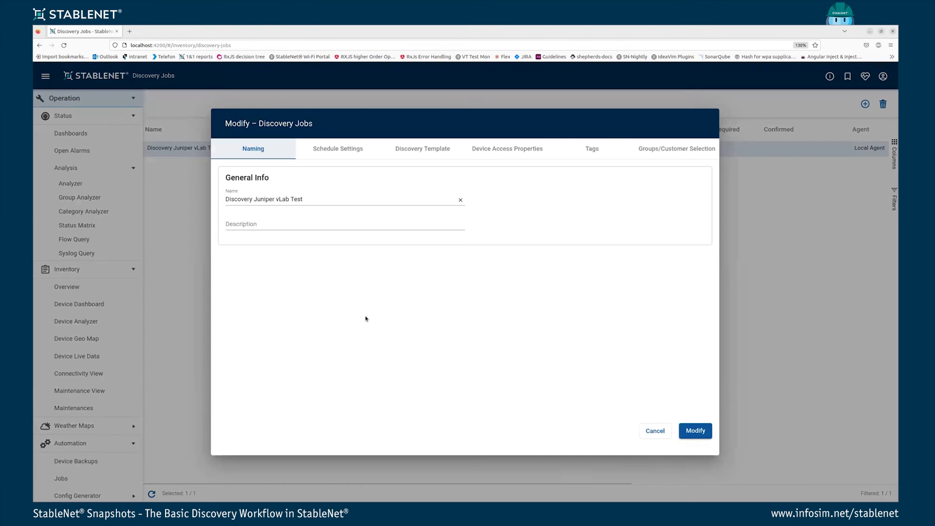
left_click(357, 149)
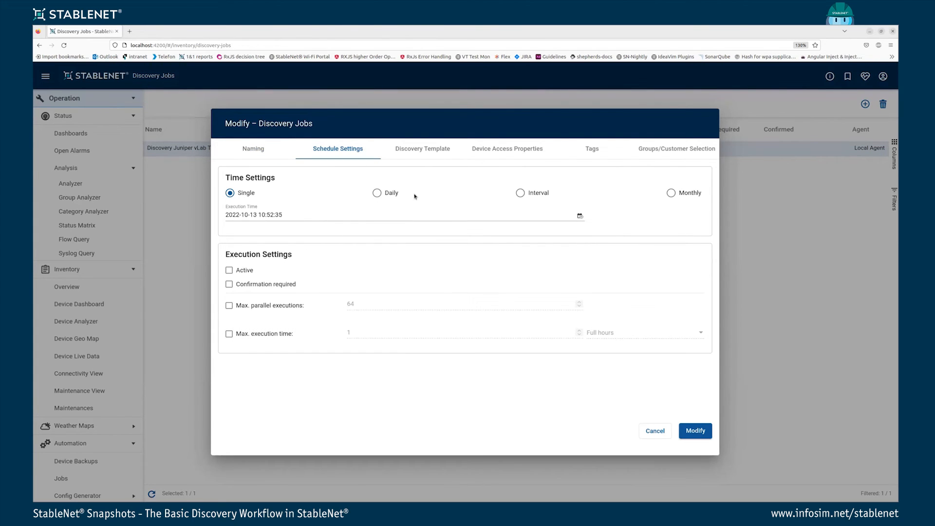
left_click(437, 159)
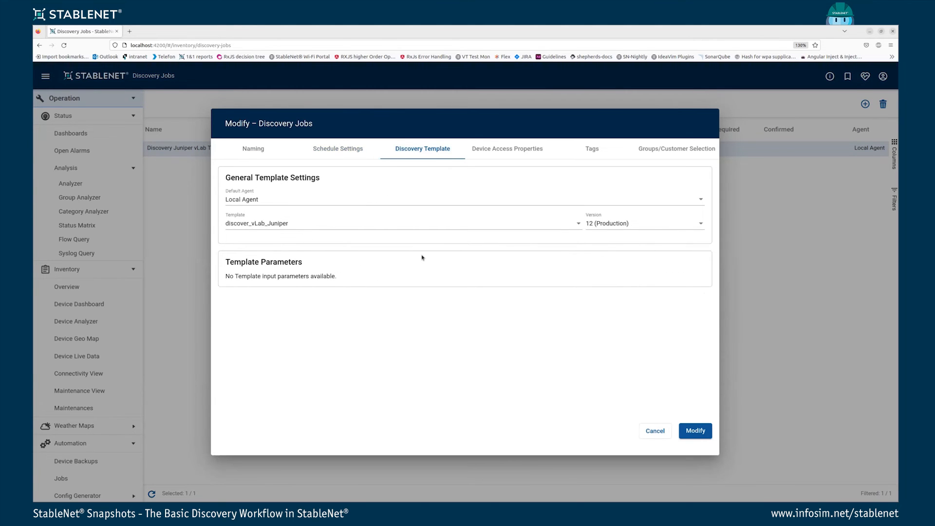
left_click(601, 227)
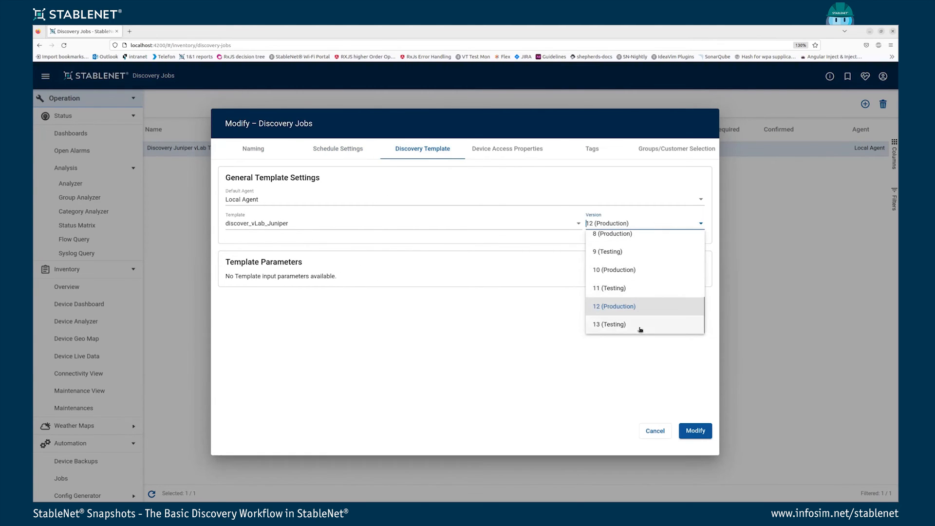
left_click(614, 326)
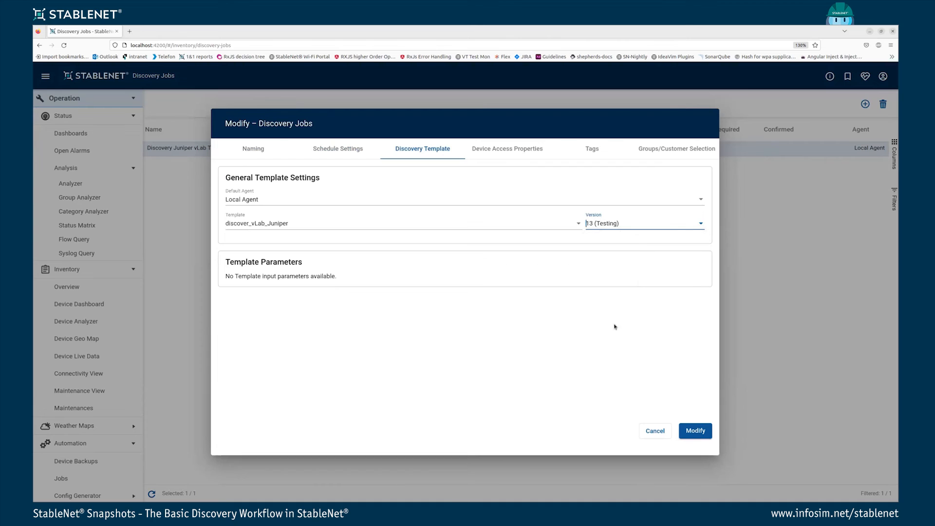
left_click(687, 431)
Step: Start the Discovery Juniper vLab Test job and confirm its execution
right_click(401, 153)
left_click(448, 224)
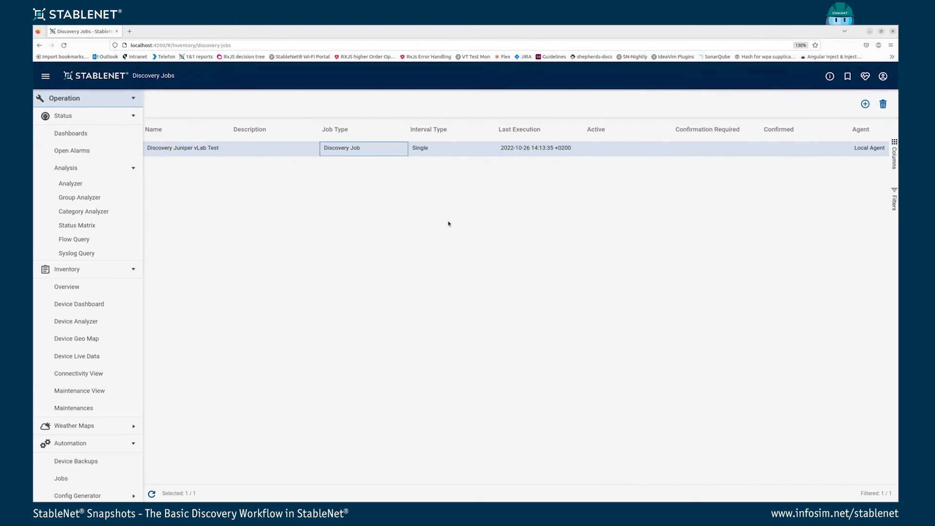
left_click(611, 326)
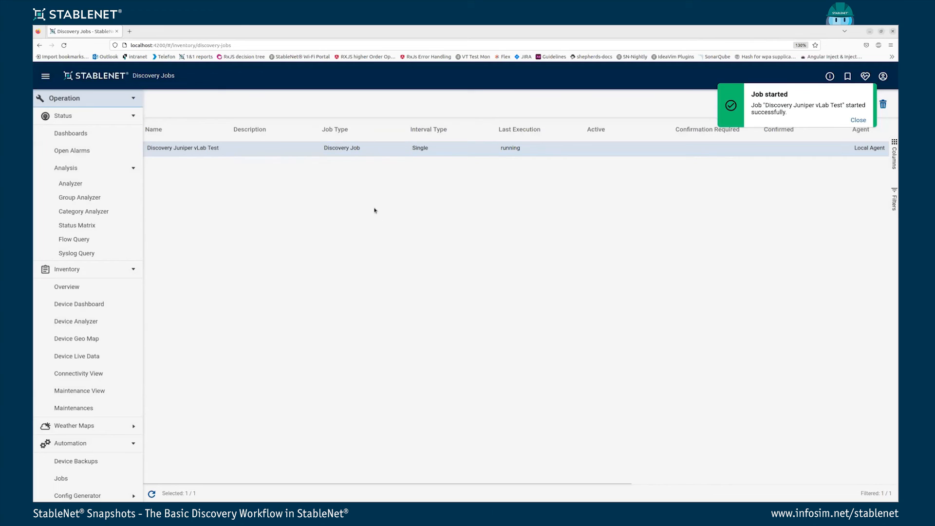
Step: Analyze the running Discovery Juniper vLab Test job and view the details of its newest result
left_click(394, 153)
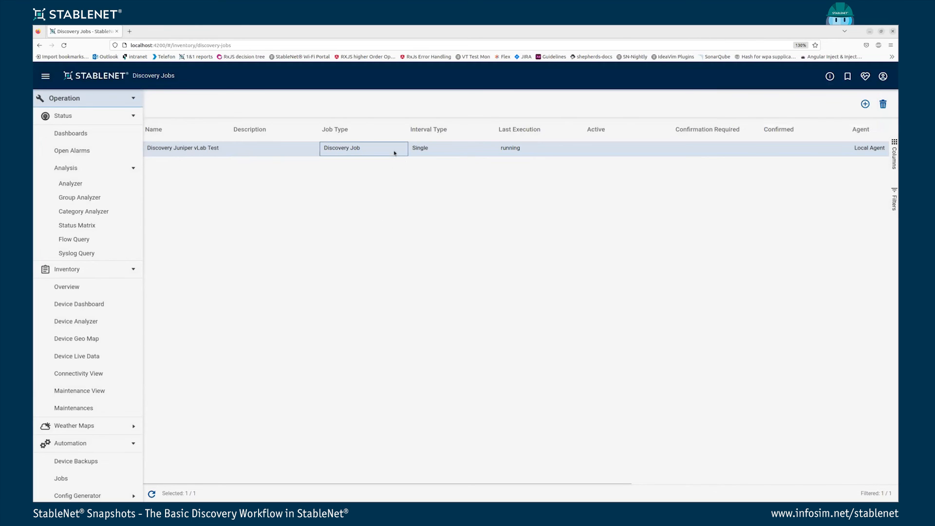
right_click(447, 153)
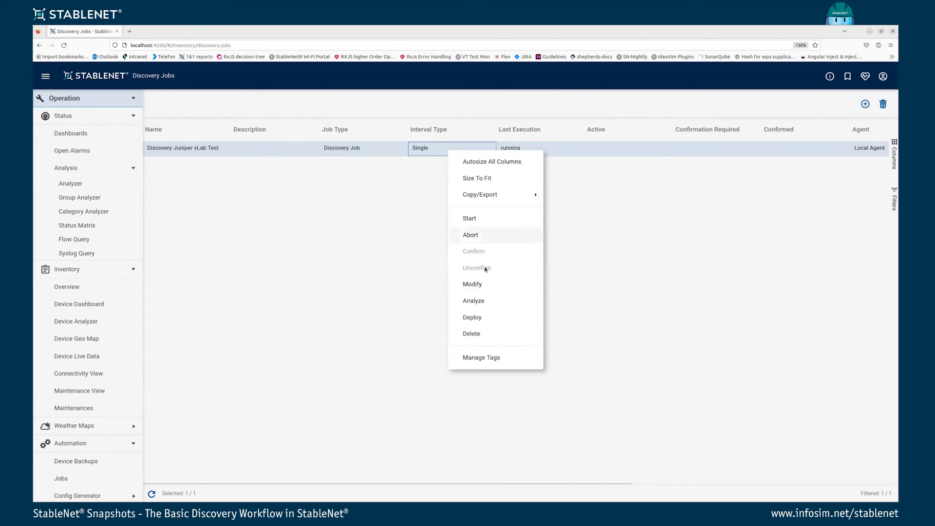
left_click(486, 298)
left_click(442, 99)
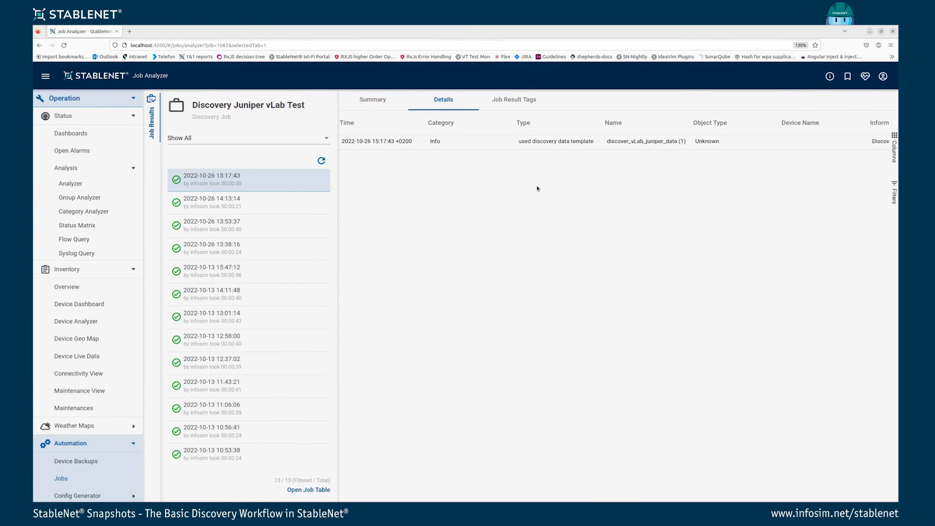
Step: Reload the job analysis in full screen and check the newest result's detail entries and summary
key("F5")
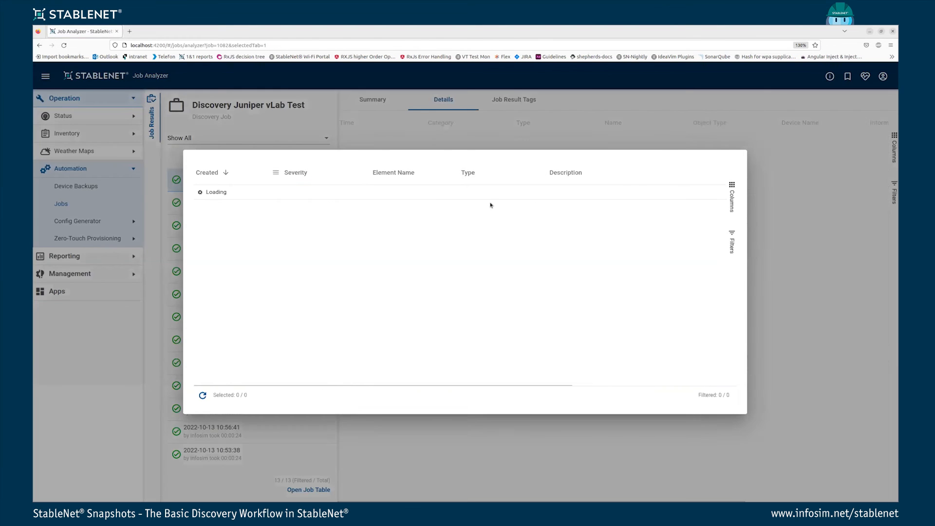
key("F11")
left_click(480, 86)
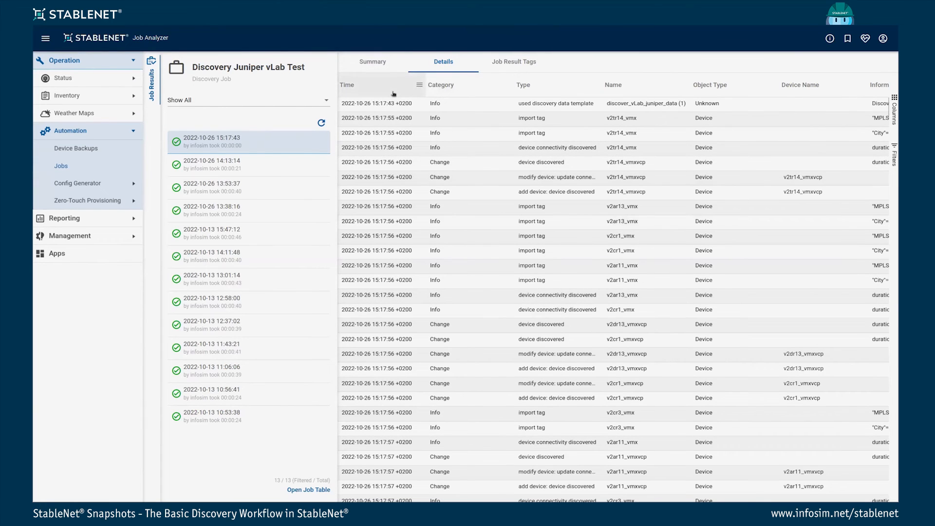
left_click(380, 68)
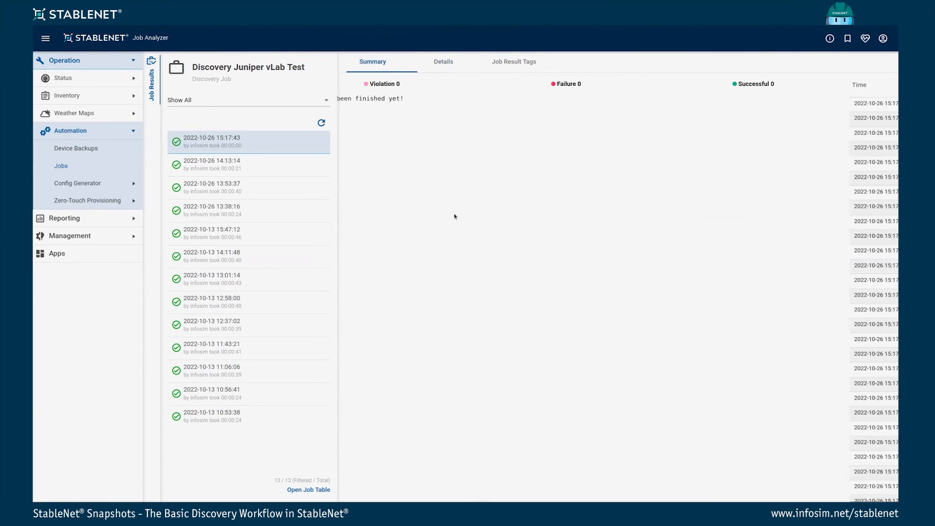
Step: Reload the job analysis until the newest Discovery Juniper vLab Test result has its finished report, dismissing the health issue list
key("F5")
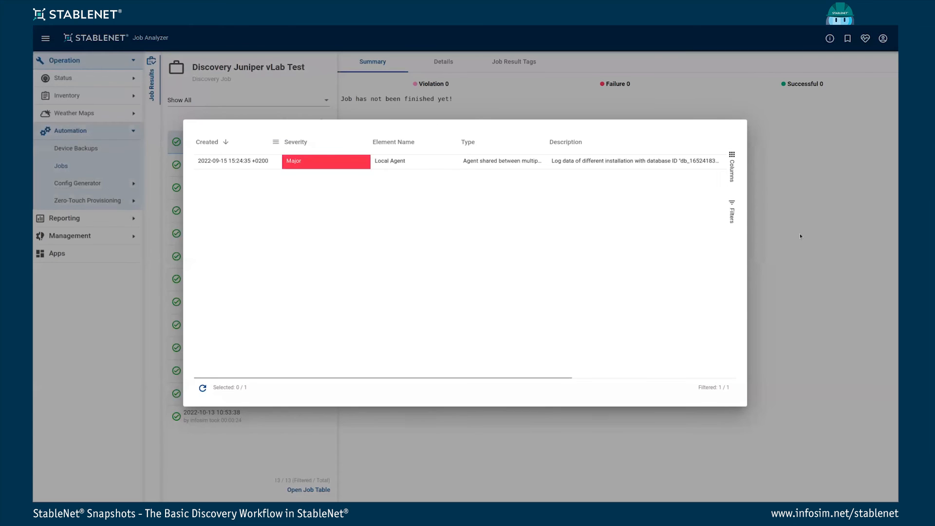
left_click(800, 236)
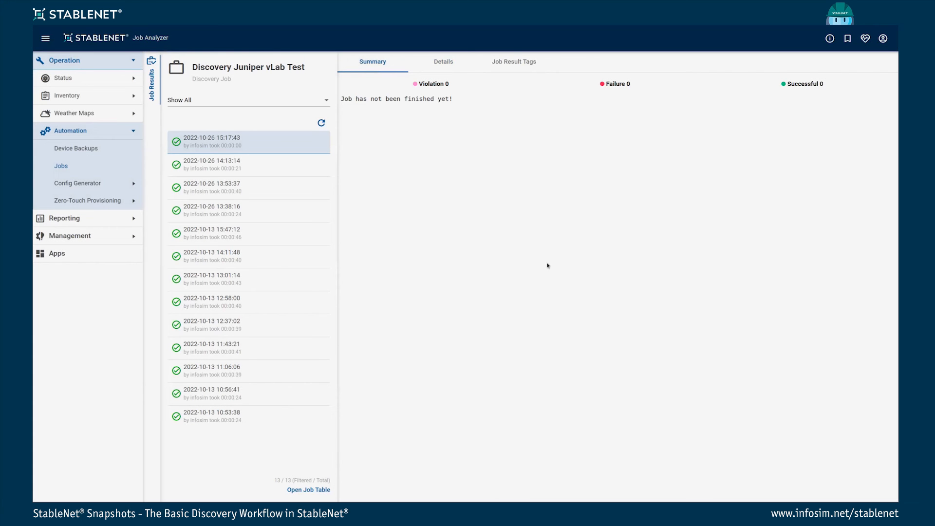
key("F5")
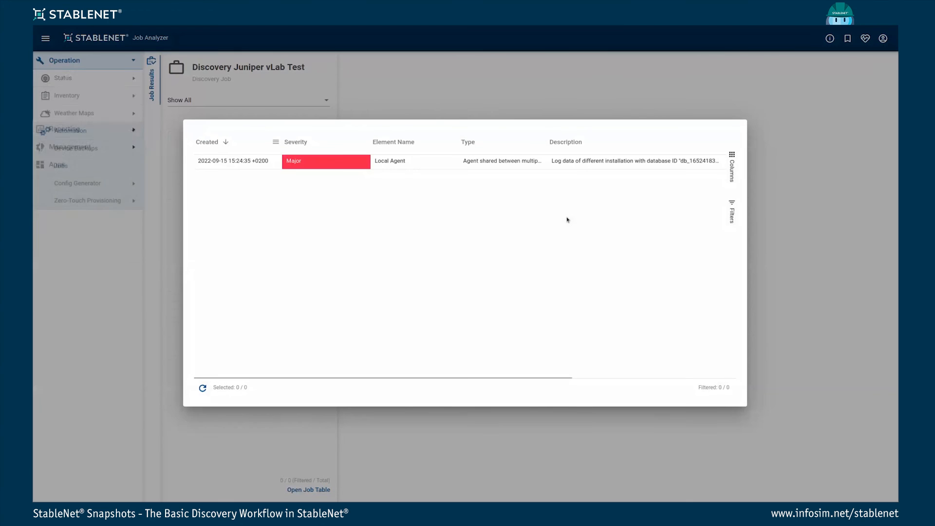
left_click(777, 191)
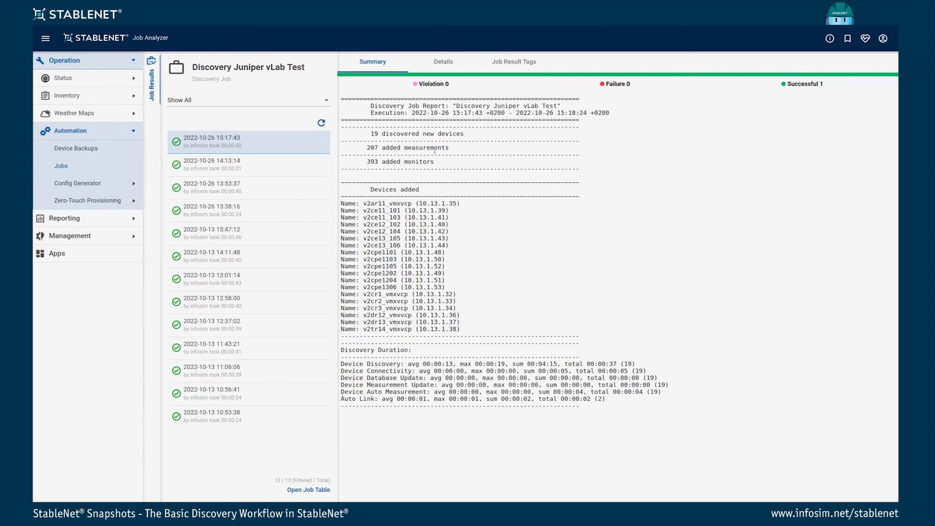
Step: Examine the detail entries of the newest discovery result and show the time range options for the job results
left_click(444, 62)
scroll(481, 179, "down", 10)
scroll(619, 359, "down", 10)
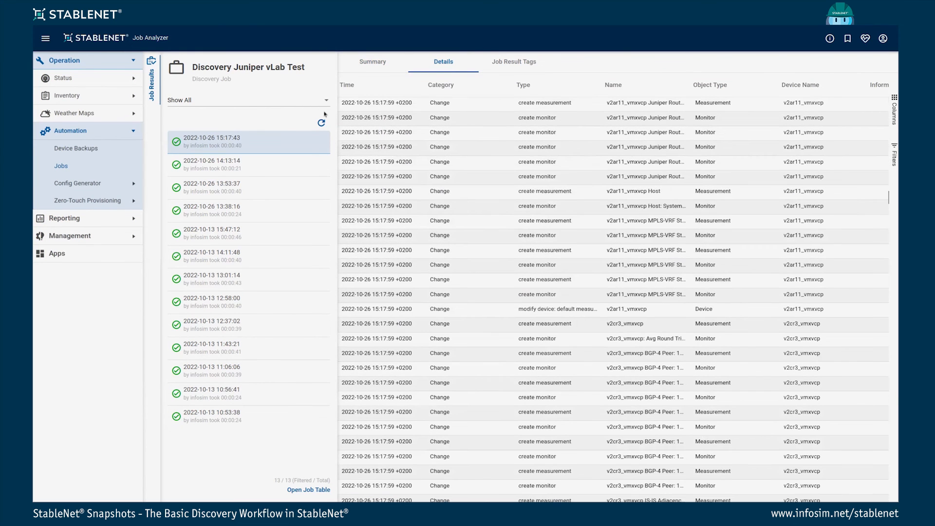
left_click(326, 100)
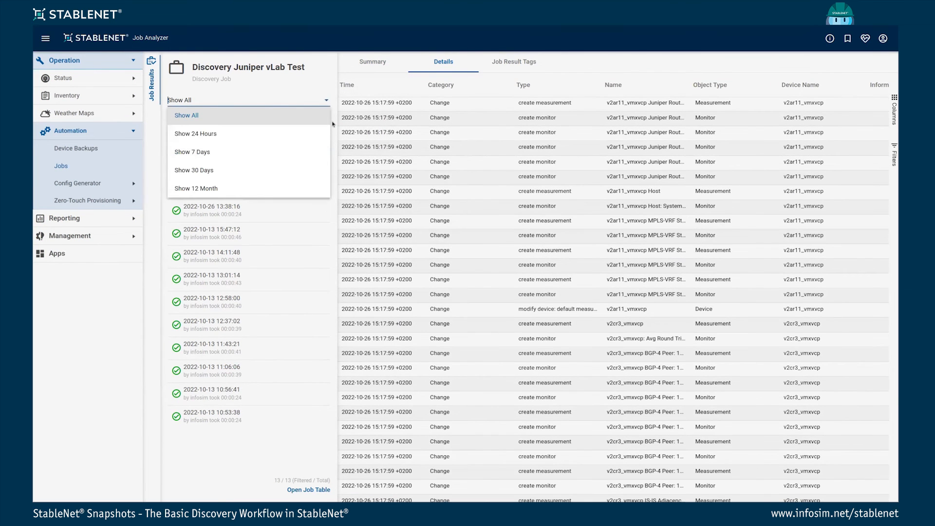
Step: Go to the measurement Analyzer and expand the tree through Infosim and HQ down to the vLab devices
key("ctrl+space")
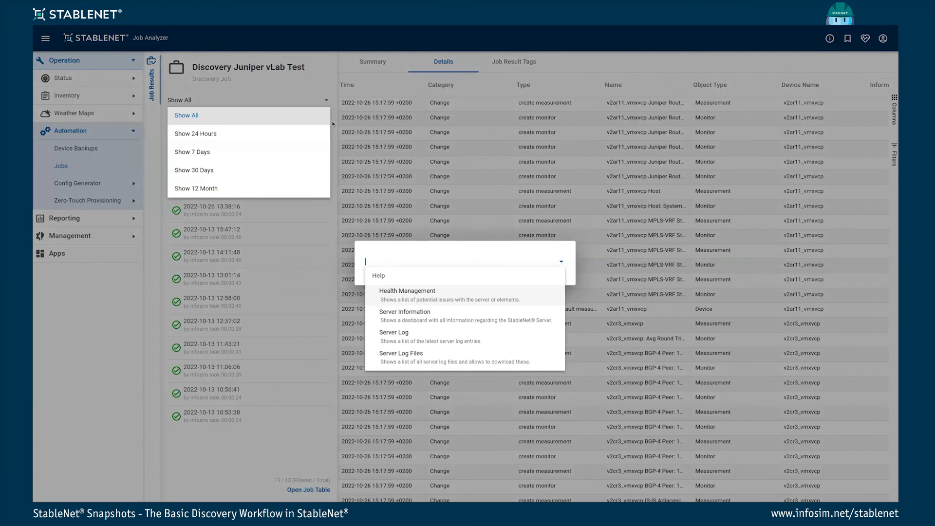
type("analy")
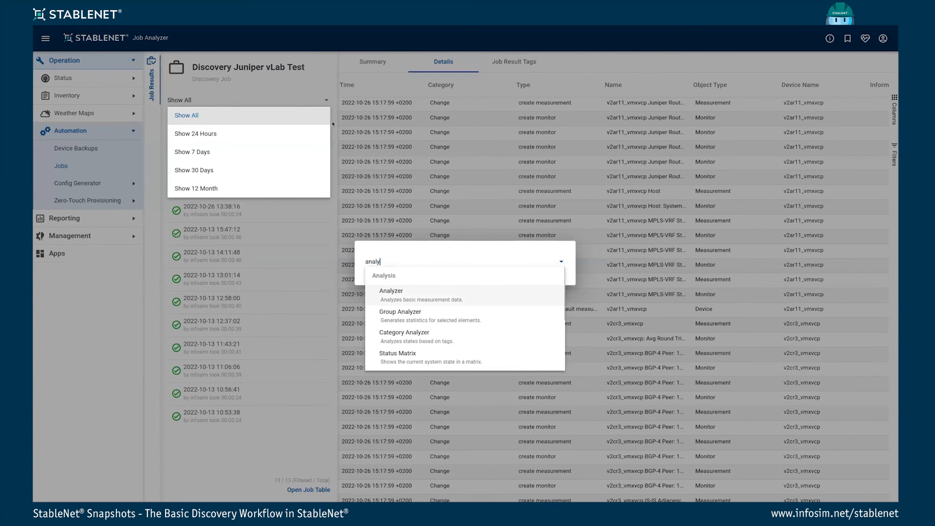
key("Return")
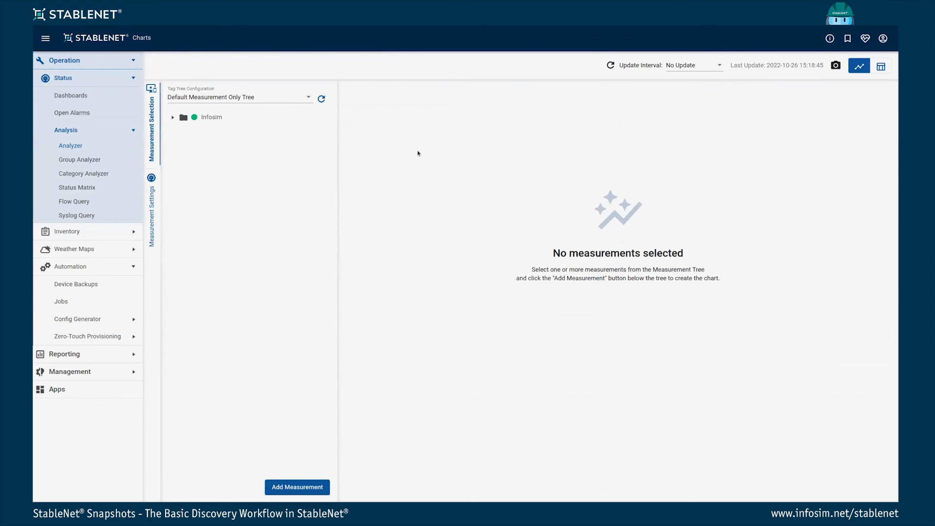
left_click(172, 117)
left_click(183, 128)
left_click(194, 138)
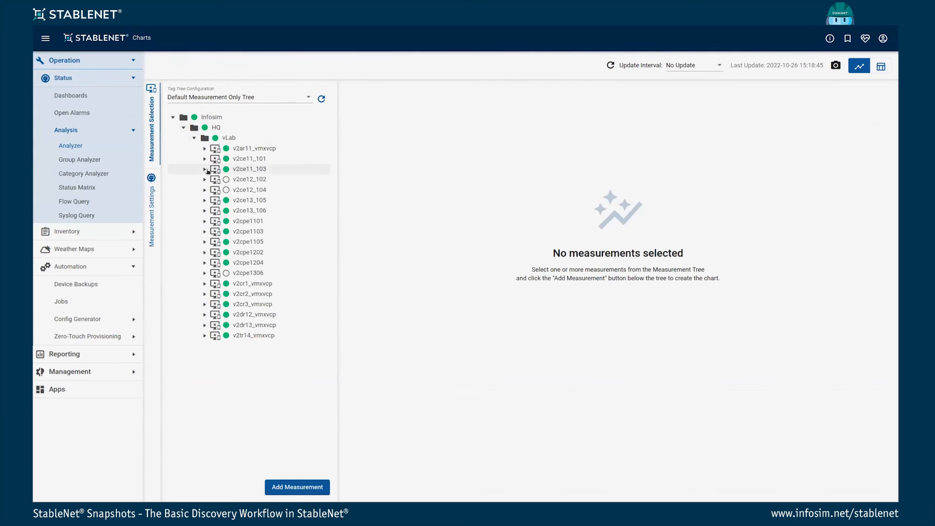
Step: Compare the measurements of v2ar11_vmxvcp, v2cpe1306 and v2cpe1103 to check which devices have the Syslog - Failed Logins measurement
left_click(204, 149)
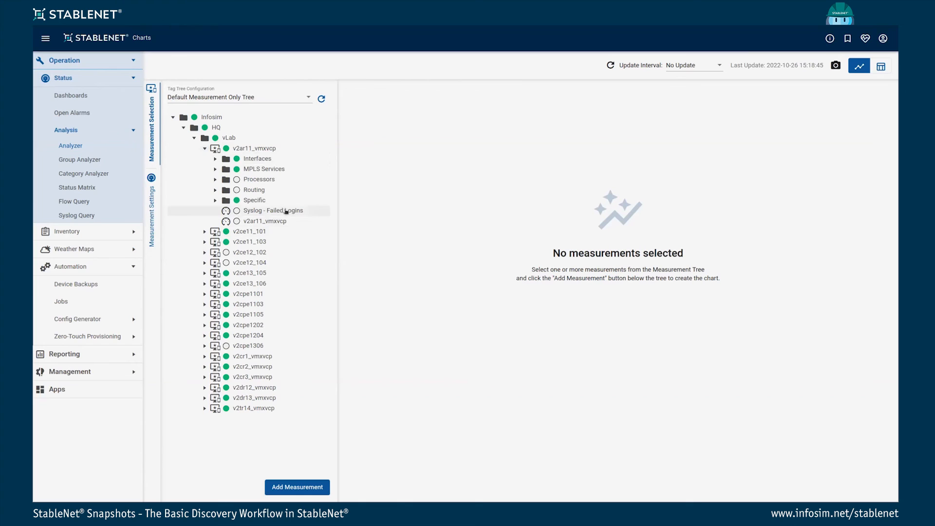
left_click(204, 346)
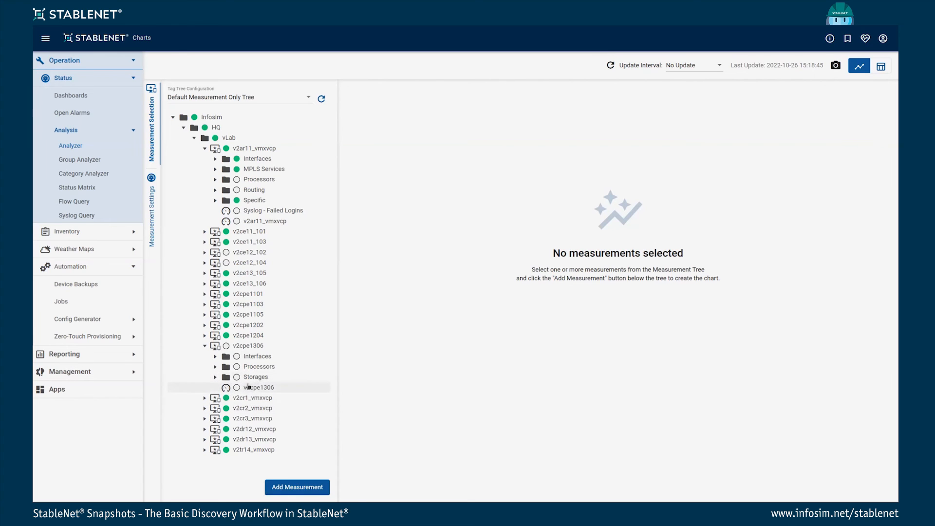
left_click(209, 305)
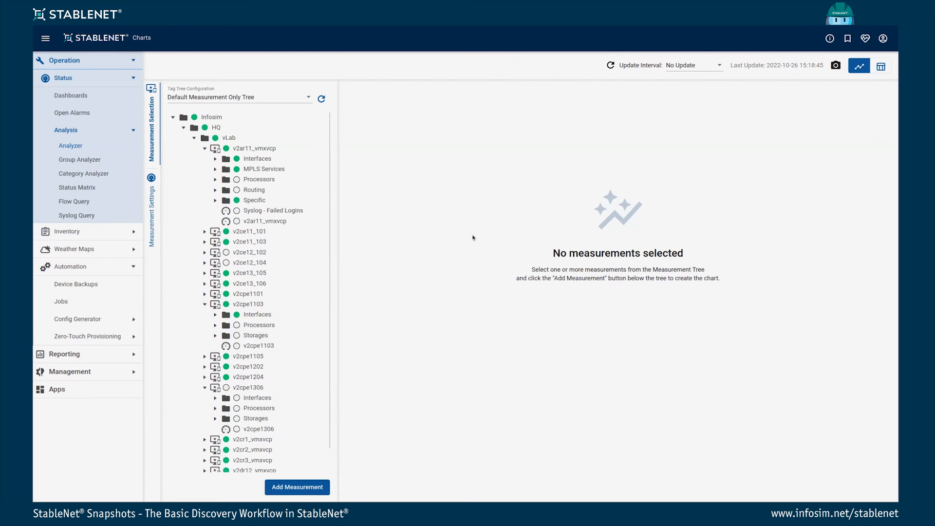
Step: Go to the Device Dashboard, select device v2ce11_101 and examine its custom device tags
key("ctrl+k")
type("devi")
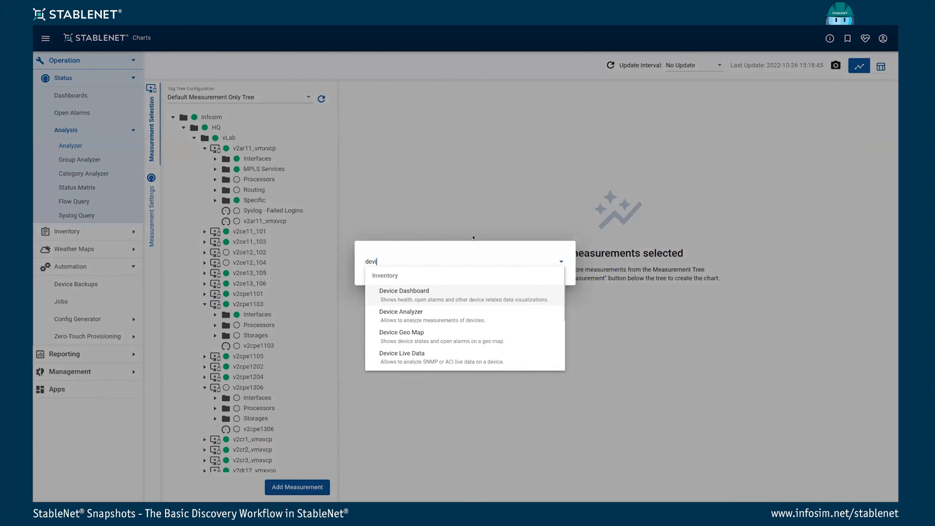
key("Return")
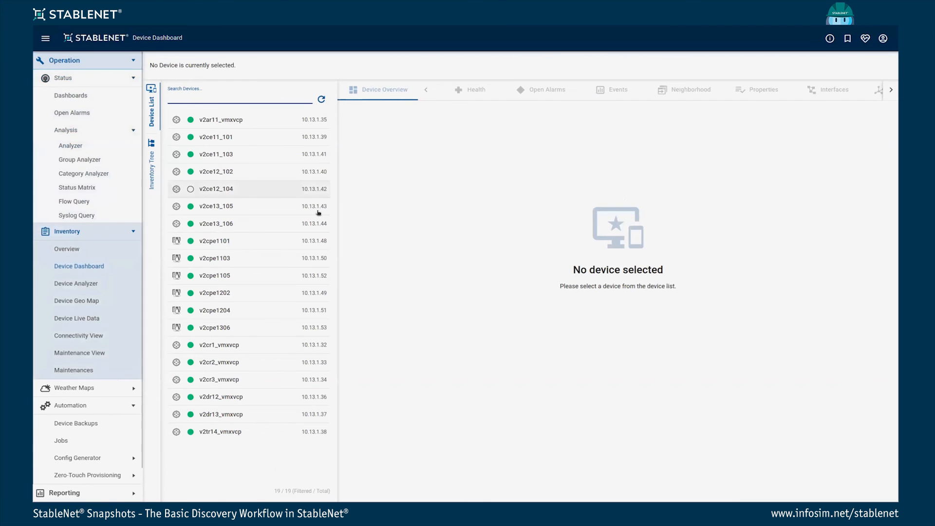
left_click(228, 140)
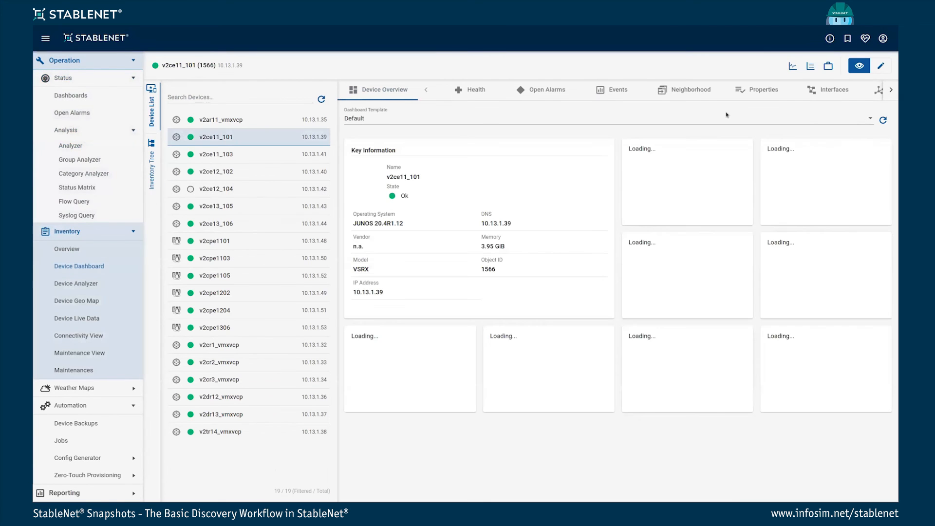
left_click(891, 91)
left_click(891, 90)
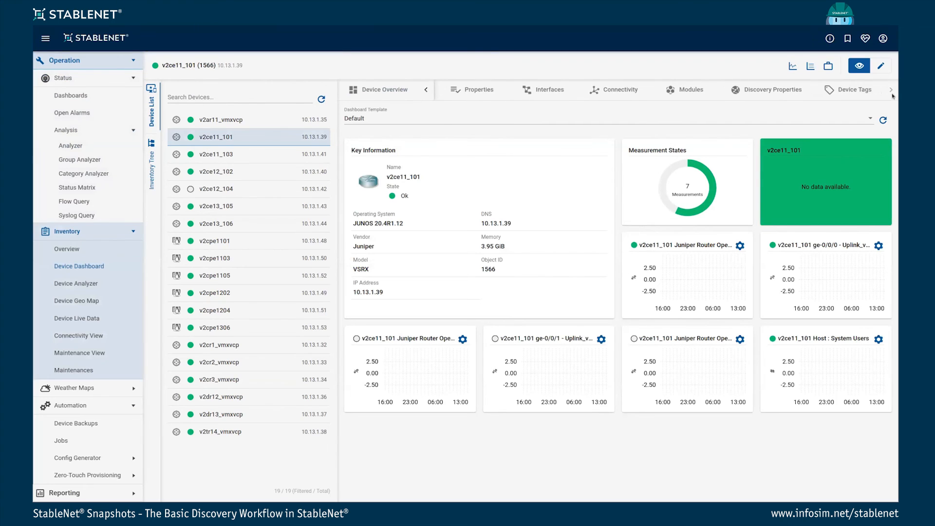
left_click(853, 89)
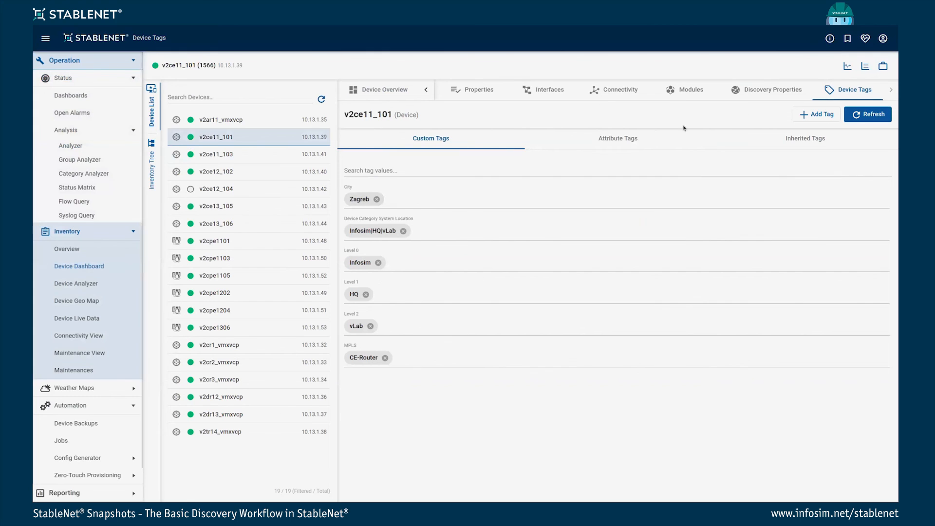
Step: Display the neighborhood map of v2ce11_101 with 5 neighbor levels, hiding the link settings and the device list
left_click(419, 90)
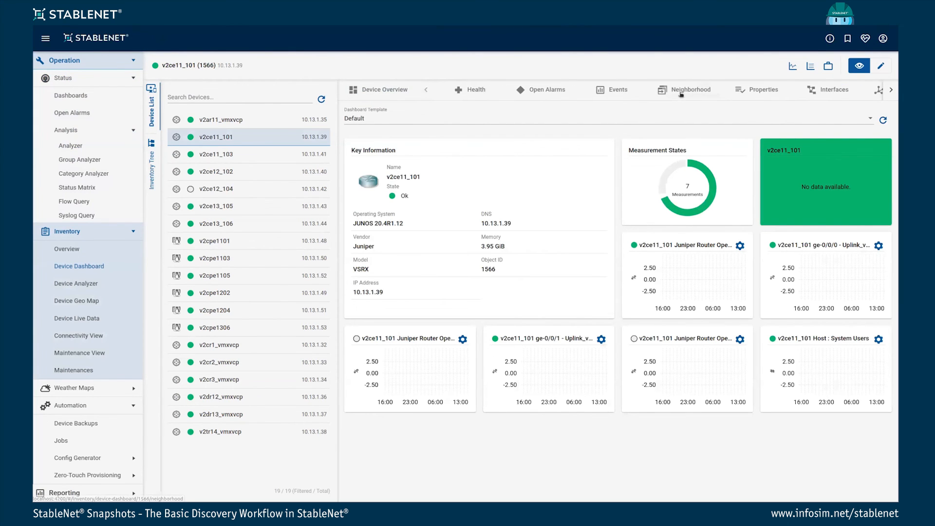
left_click(691, 93)
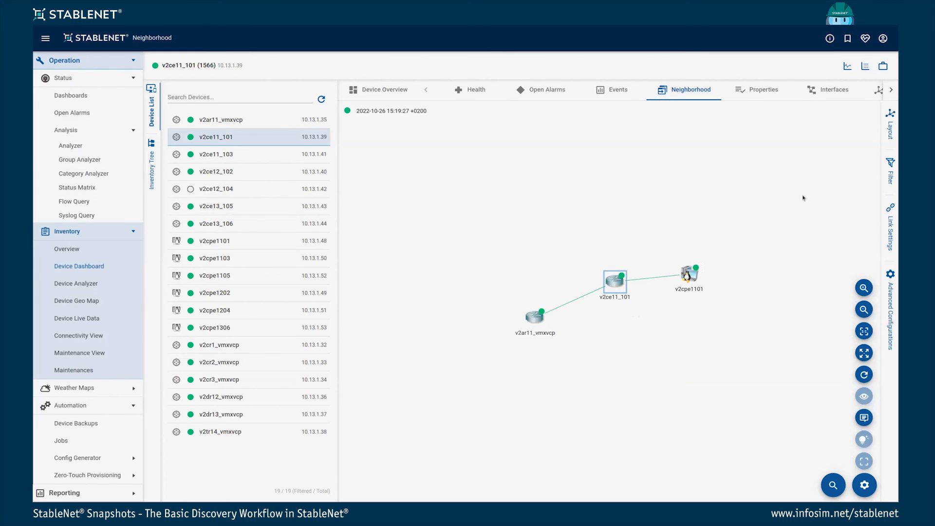
left_click(891, 228)
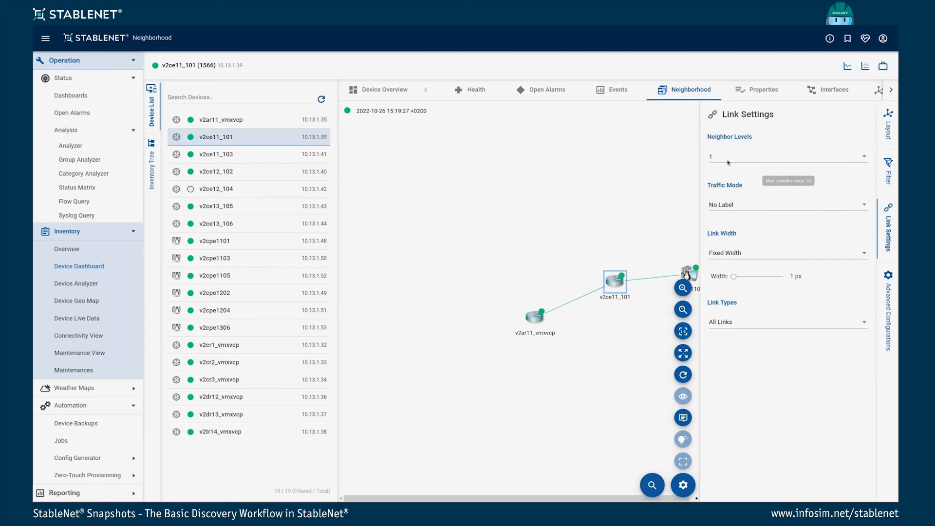
left_click(728, 157)
left_click(742, 259)
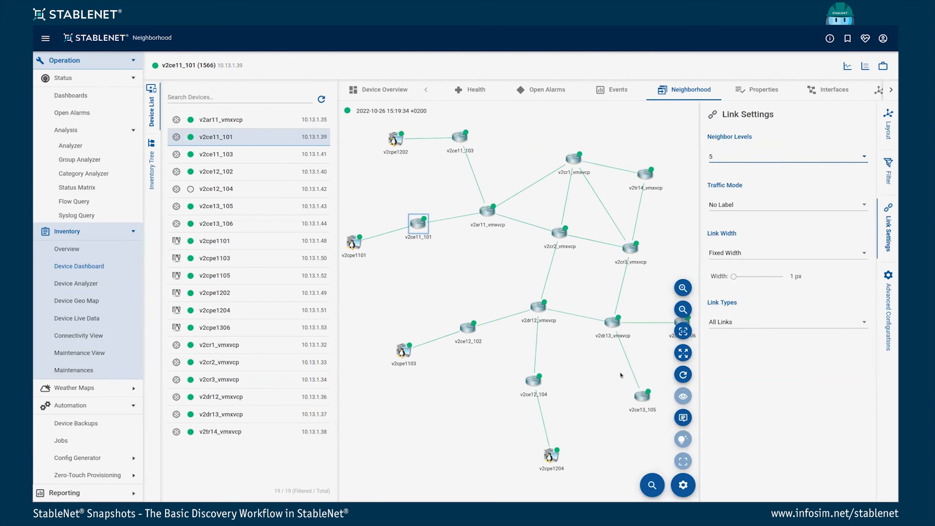
left_click(891, 243)
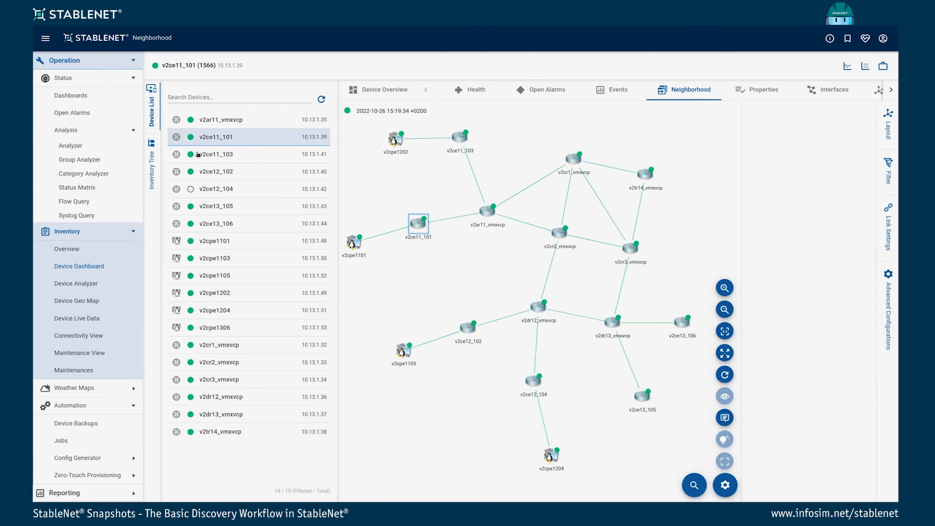
left_click(154, 123)
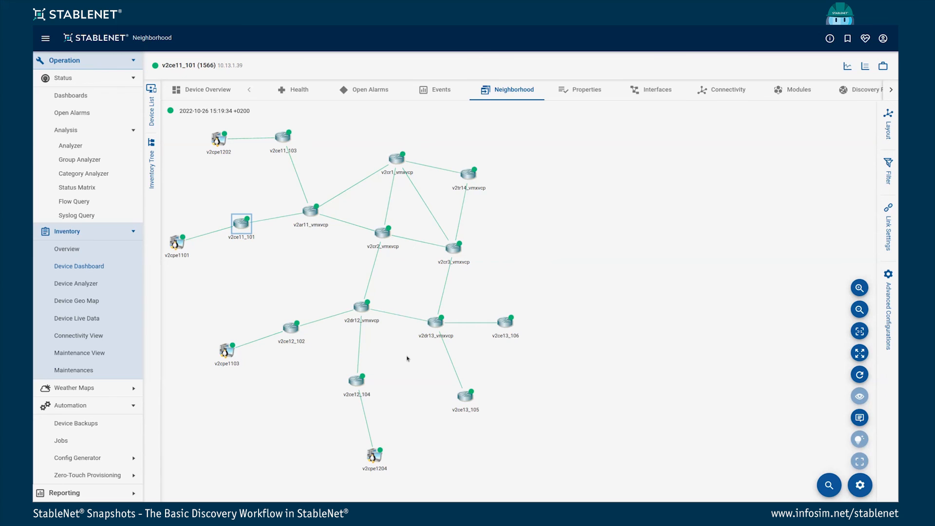
Step: Go to the Template Editor and restrict the template list to discovery templates
key("ctrl+k")
type("templ")
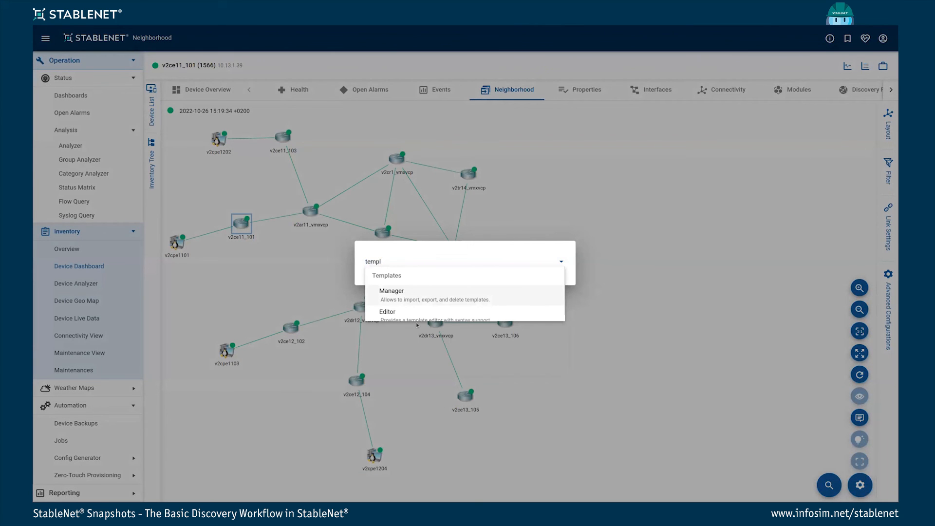
left_click(415, 316)
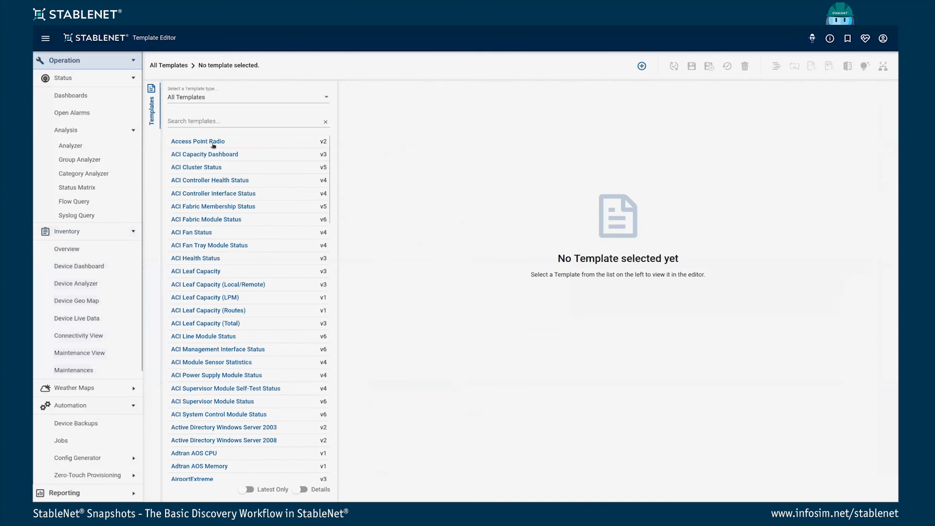
left_click(227, 96)
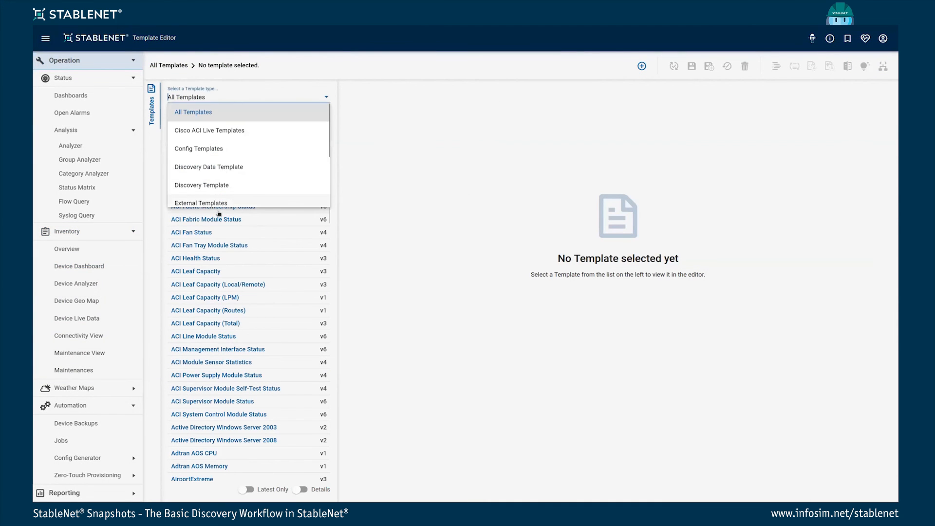
scroll(229, 181, "down", 2)
left_click(236, 143)
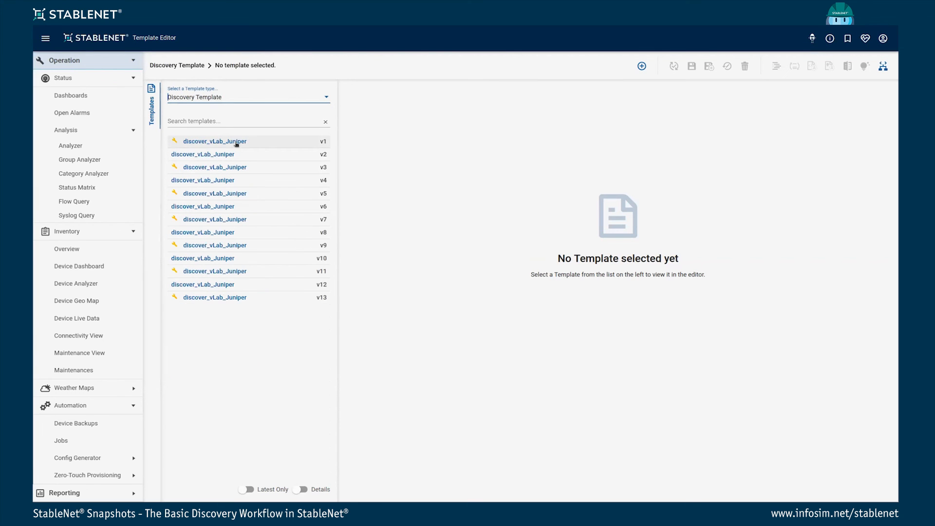
Step: Release testing version 13 of the discover_vLab_Juniper template as production version 14
left_click(236, 298)
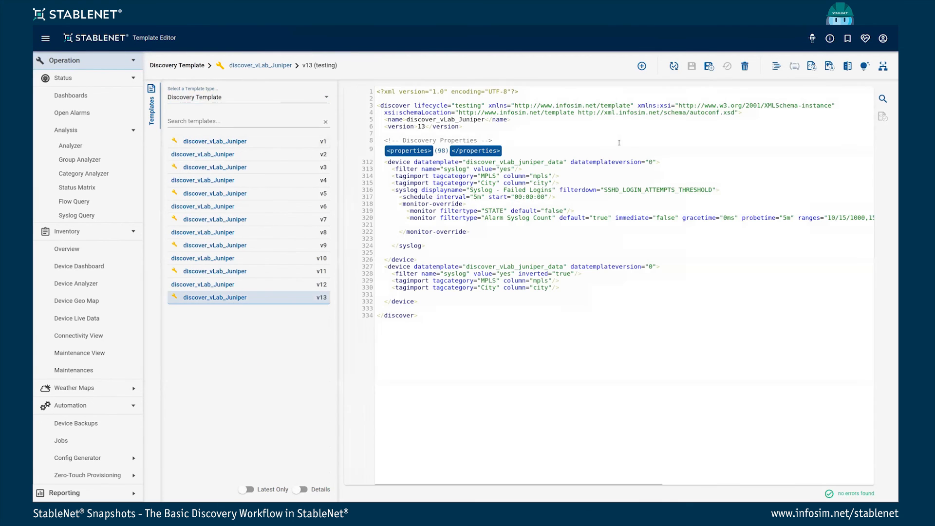
left_click(674, 65)
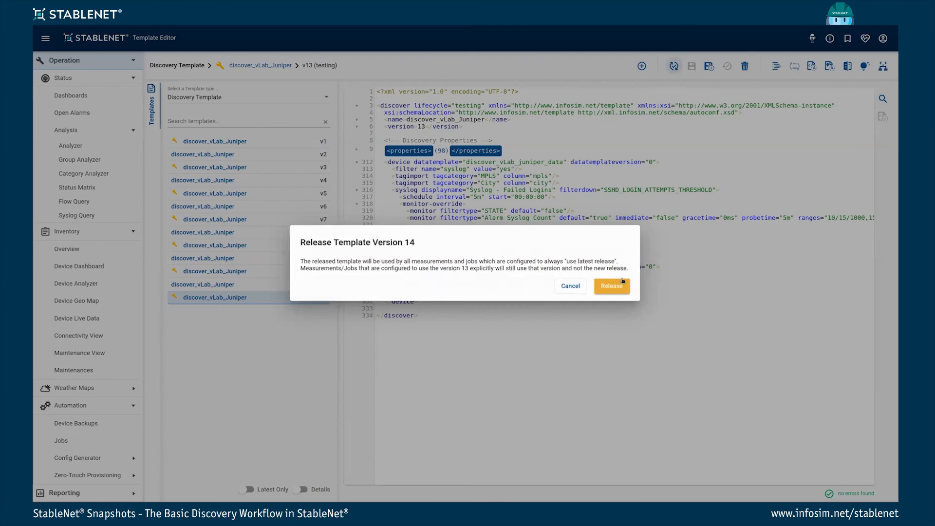
left_click(618, 293)
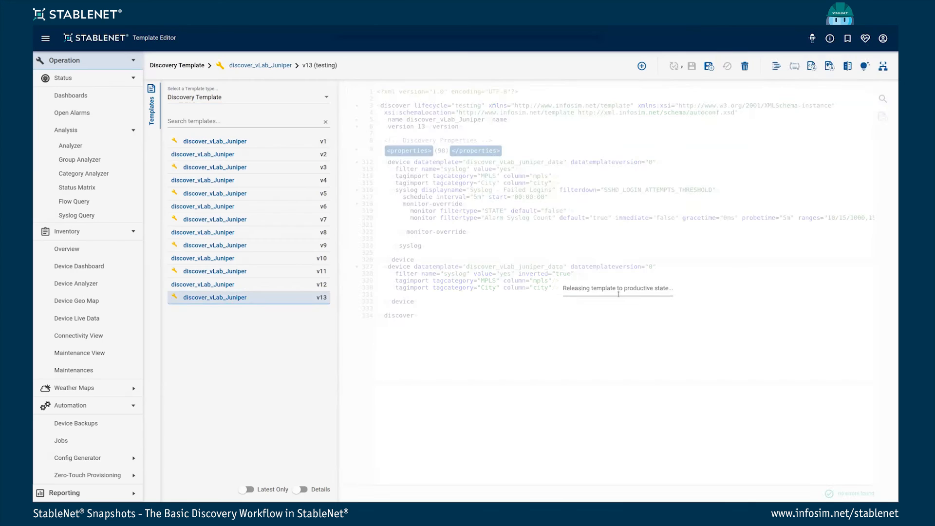
Step: Start a new discovery job in Discovery Jobs, name it Discover vLab Juniper and review its schedule settings
key("ctrl+k")
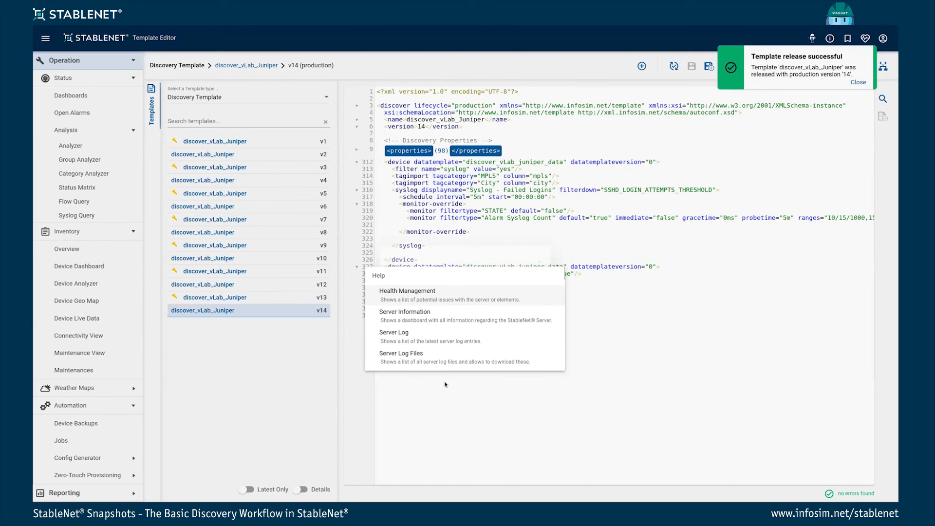
type("disco")
key("Return")
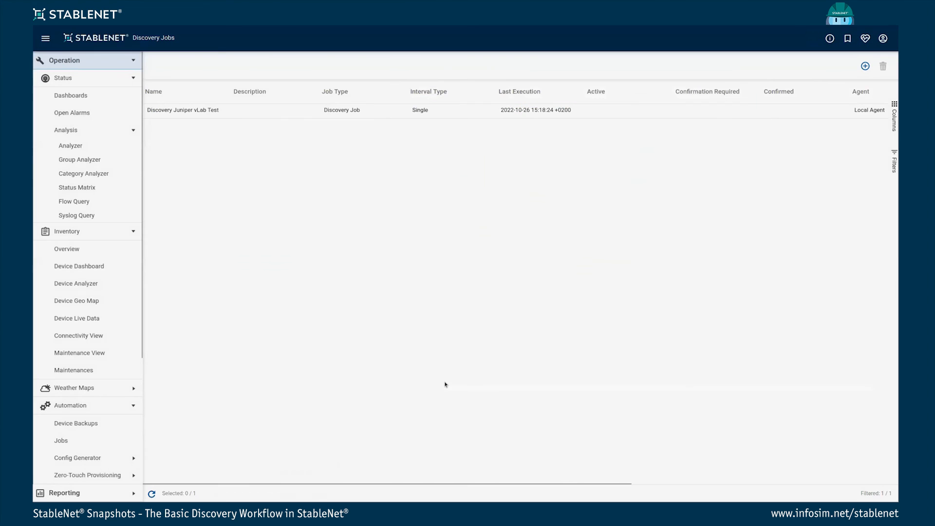
left_click(865, 66)
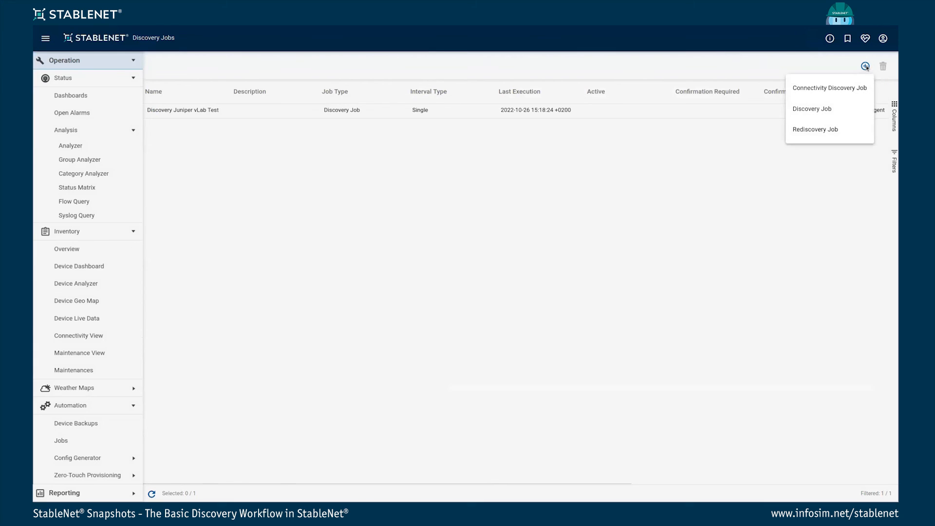
left_click(829, 111)
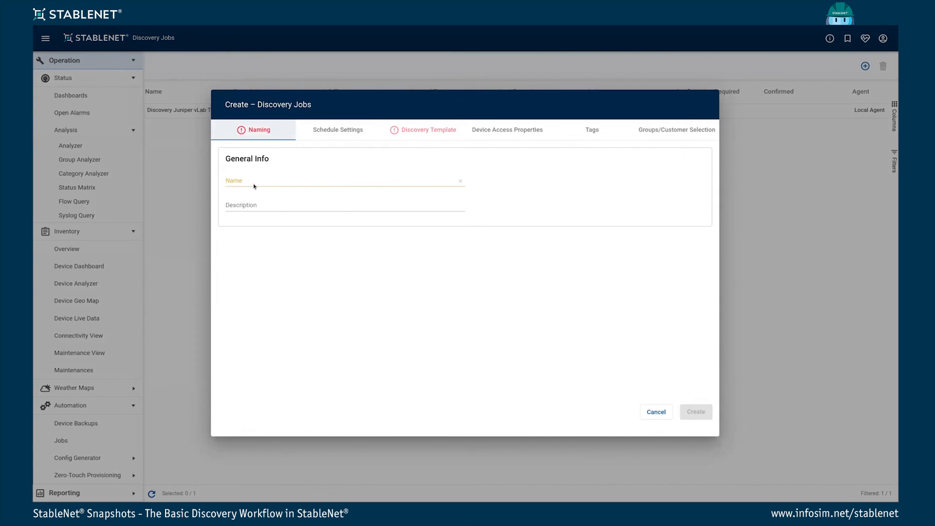
left_click(254, 181)
type("Discover vLab Juniper")
left_click(323, 128)
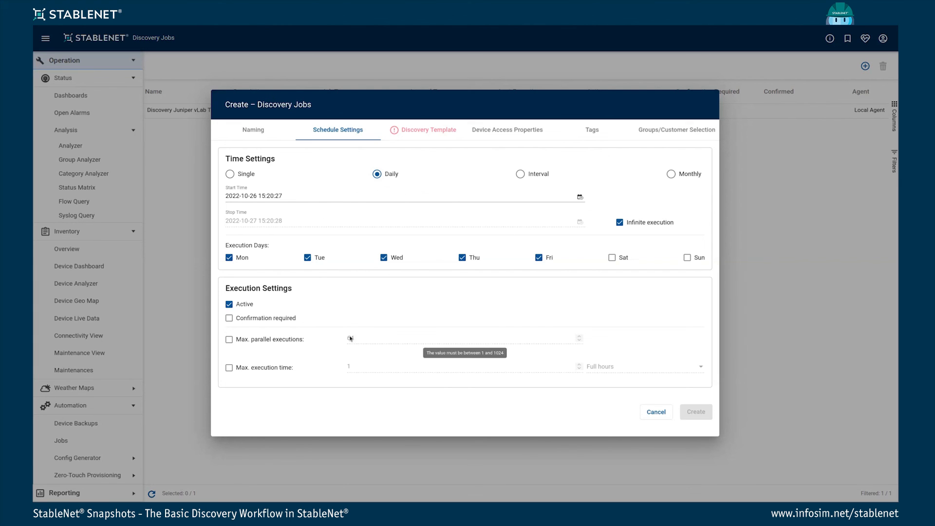
Step: Assign Local Agent and the discover_vLab_Juniper template to the new discovery job, create it and select it in the job list
left_click(436, 129)
left_click(271, 184)
left_click(284, 197)
left_click(271, 204)
left_click(302, 220)
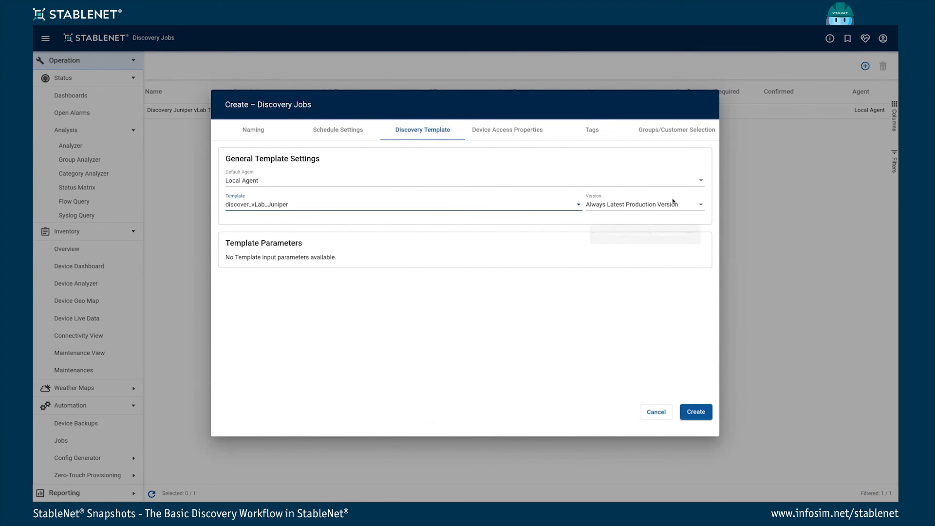
left_click(703, 413)
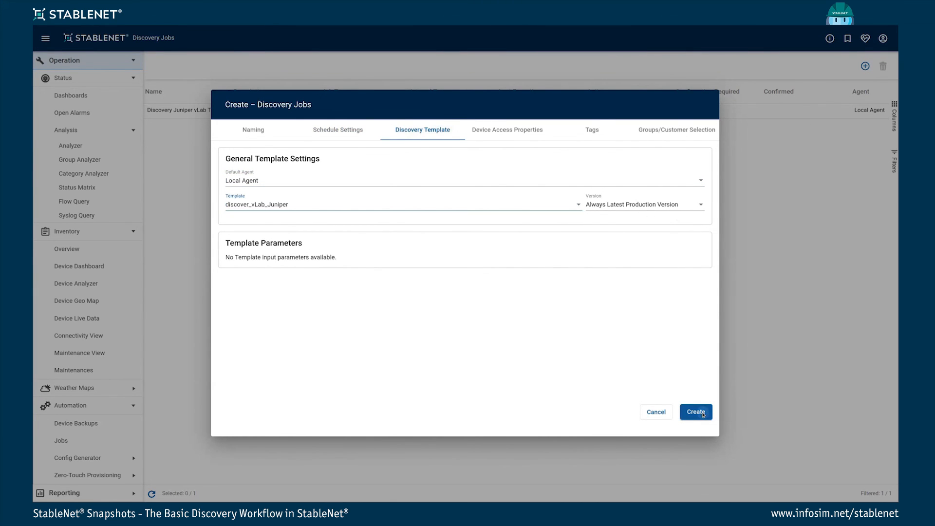
left_click(261, 113)
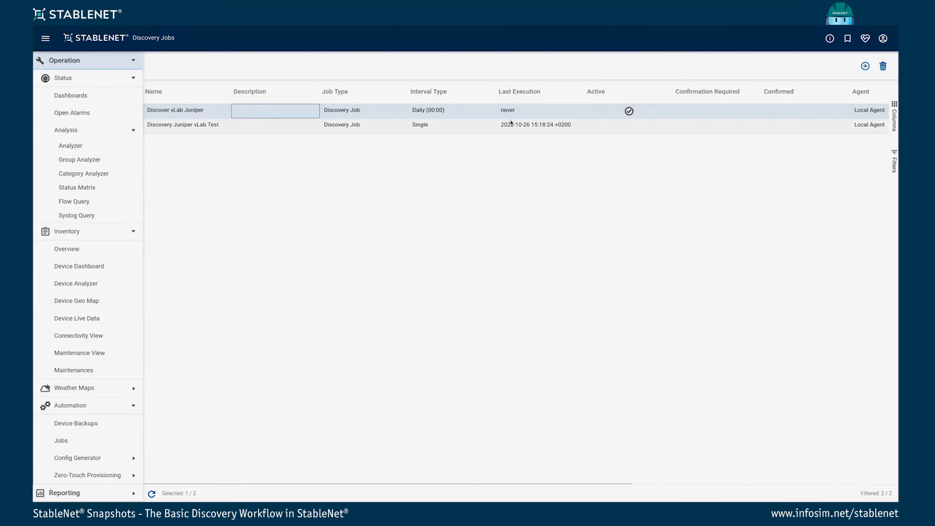